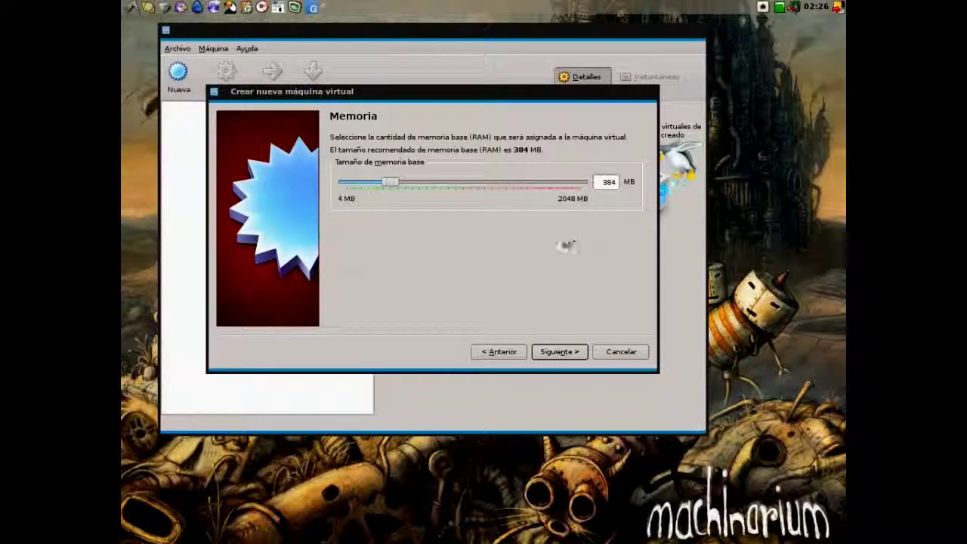
- Set the debian VM's base memory to 512 MB and continue to the virtual hard disk page
{"action": "left_click_drag", "start_coordinate": [390, 181], "coordinate": [405, 183]}
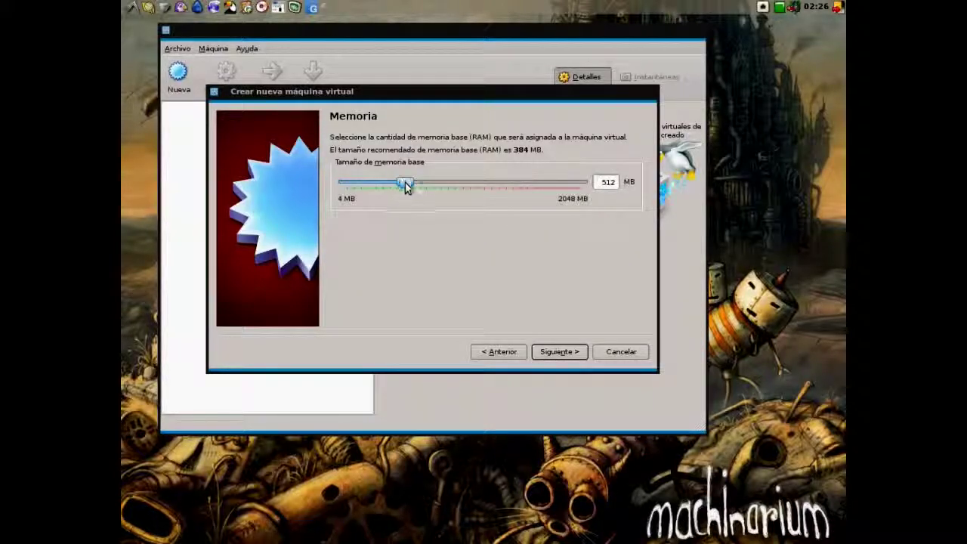
{"action": "left_click", "coordinate": [558, 352]}
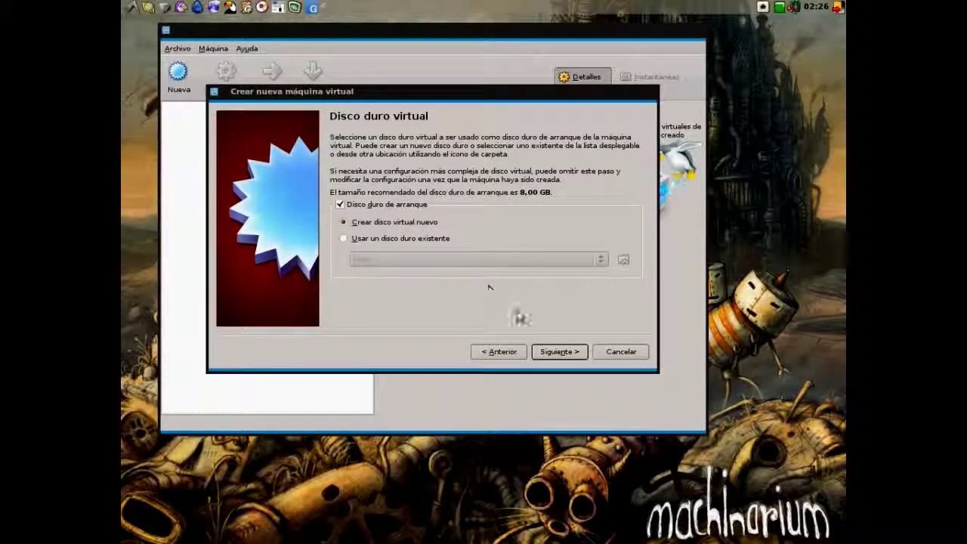
- Define a new dynamically allocated VDI disk named debian, sized 10,00 GB, up to the summary
{"action": "left_click", "coordinate": [548, 352]}
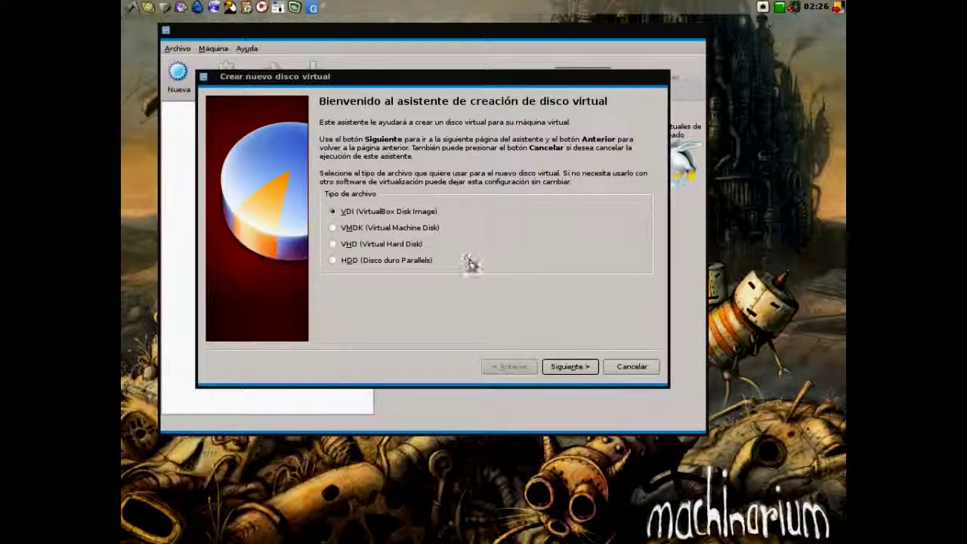
{"action": "left_click", "coordinate": [582, 365]}
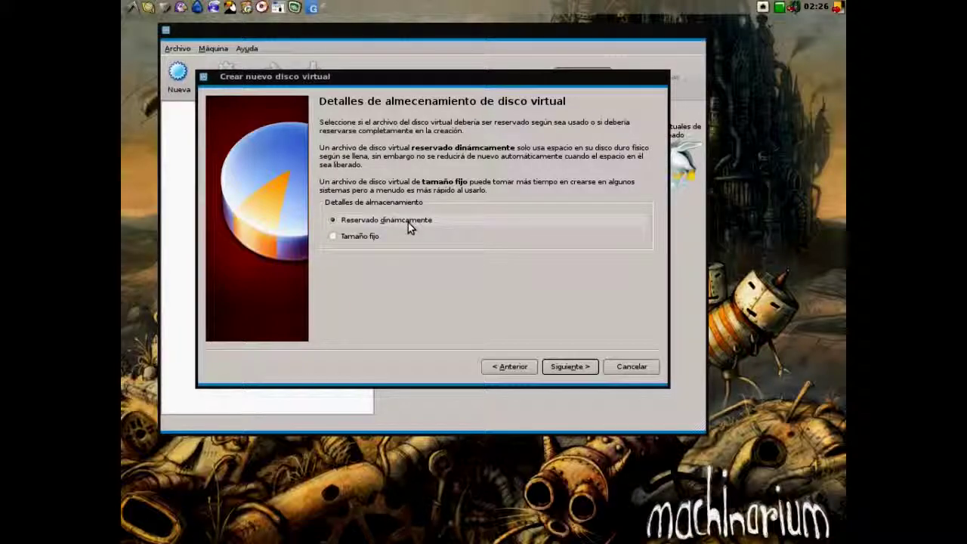
{"action": "left_click", "coordinate": [576, 363]}
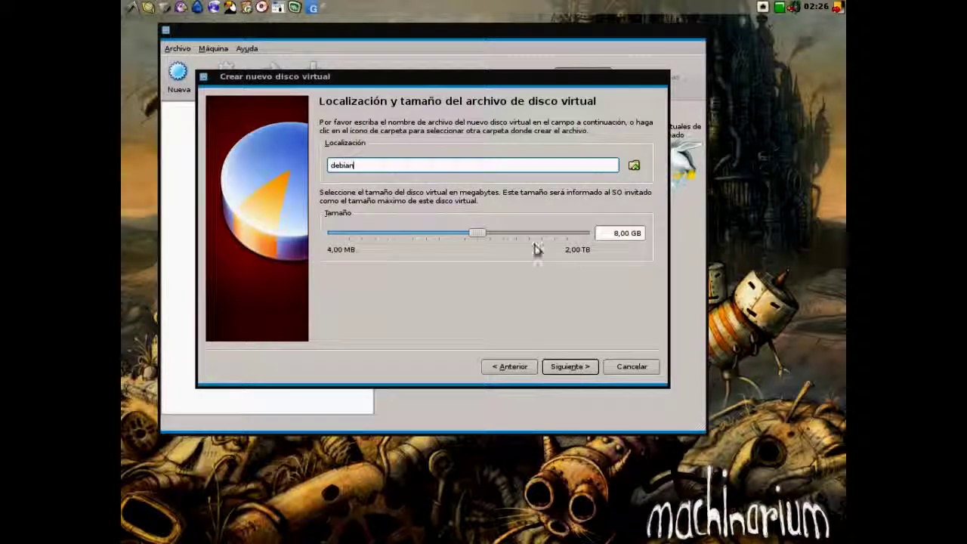
{"action": "left_click_drag", "start_coordinate": [489, 227], "coordinate": [483, 235]}
{"action": "left_click", "coordinate": [633, 232]}
{"action": "key", "text": "BackSpace"}
{"action": "key", "text": "BackSpace"}
{"action": "type", "text": "0"}
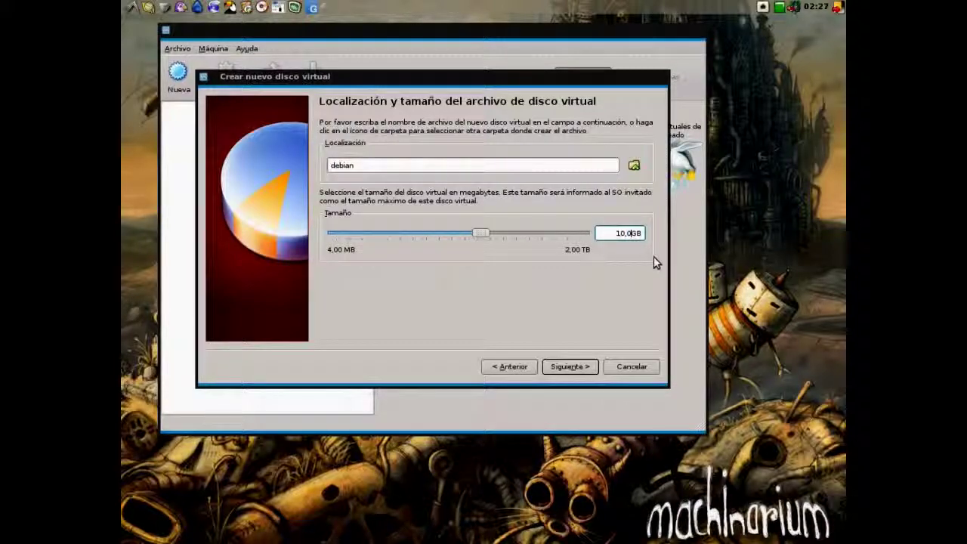
{"action": "left_click", "coordinate": [568, 367]}
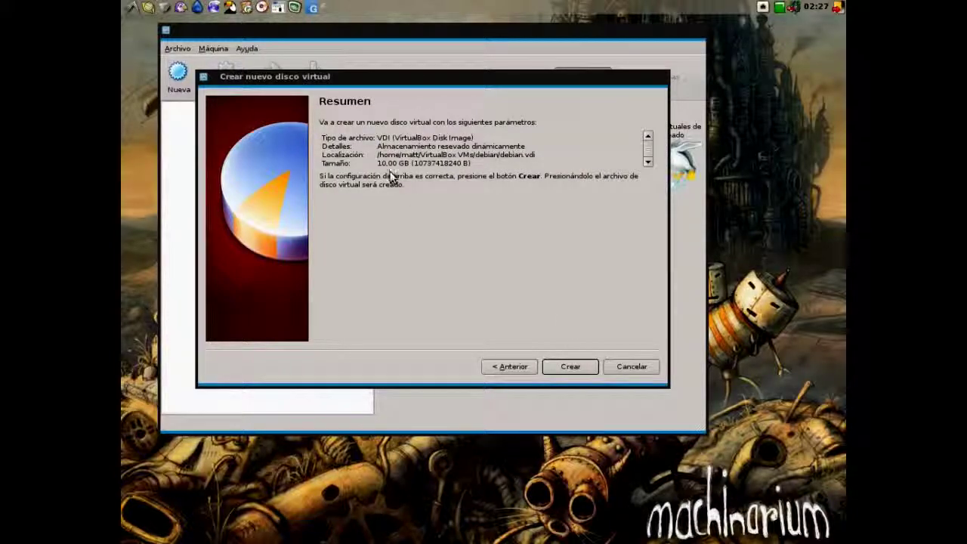
- Create the new disk and the debian virtual machine, then open its settings
{"action": "left_click", "coordinate": [573, 367]}
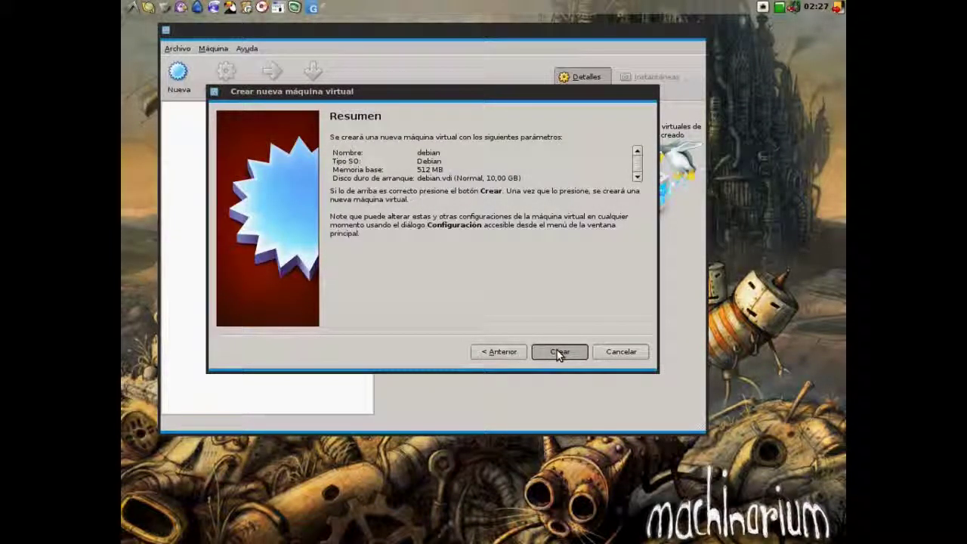
{"action": "left_click", "coordinate": [559, 351]}
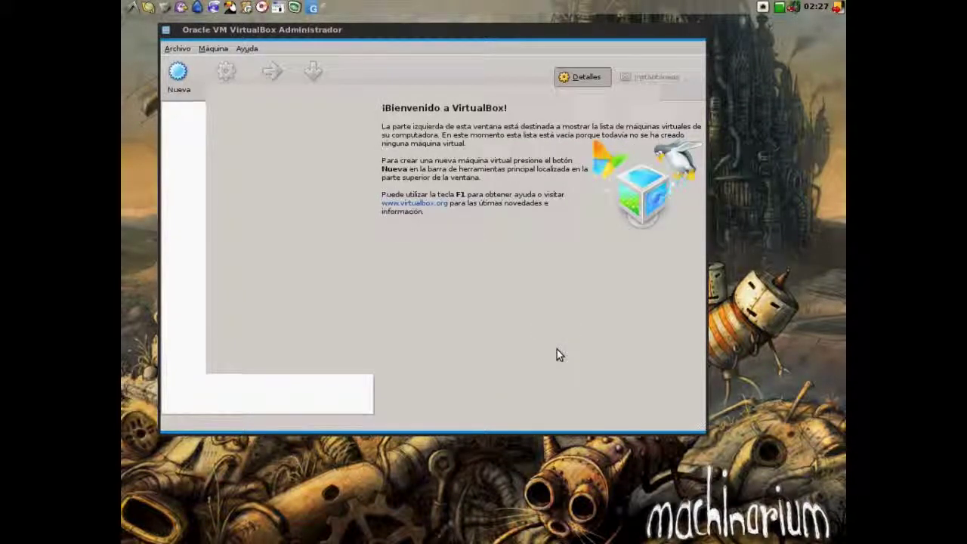
{"action": "left_click", "coordinate": [236, 82]}
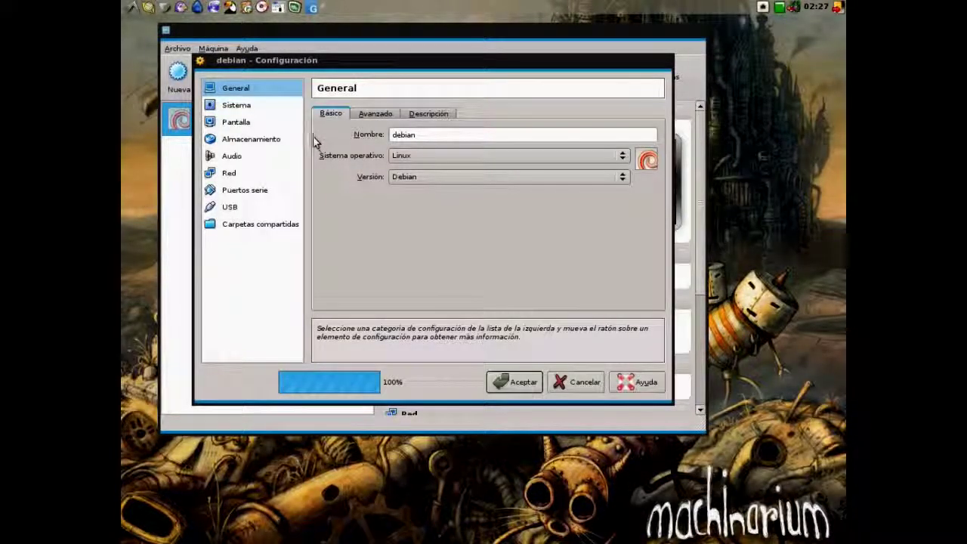
- Review the General (Advanced, Description) and System (Processor, Acceleration, Motherboard) settings tabs
{"action": "left_click", "coordinate": [380, 113]}
{"action": "left_click", "coordinate": [435, 116]}
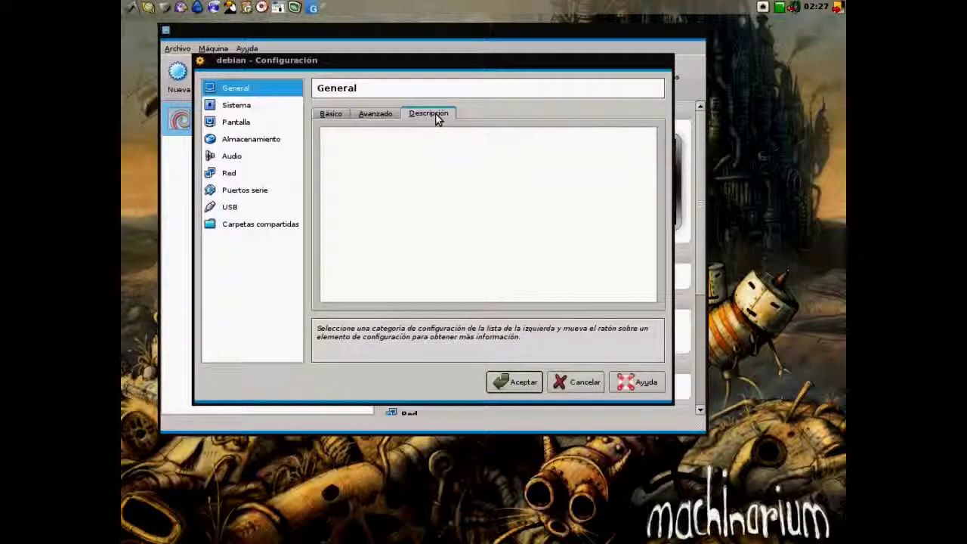
{"action": "left_click", "coordinate": [253, 105]}
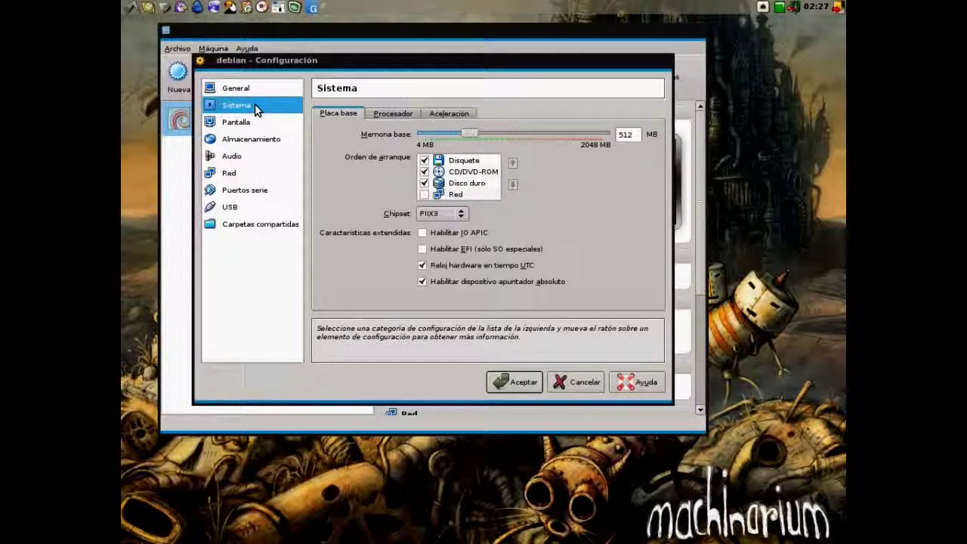
{"action": "left_click", "coordinate": [386, 114]}
{"action": "left_click", "coordinate": [449, 113]}
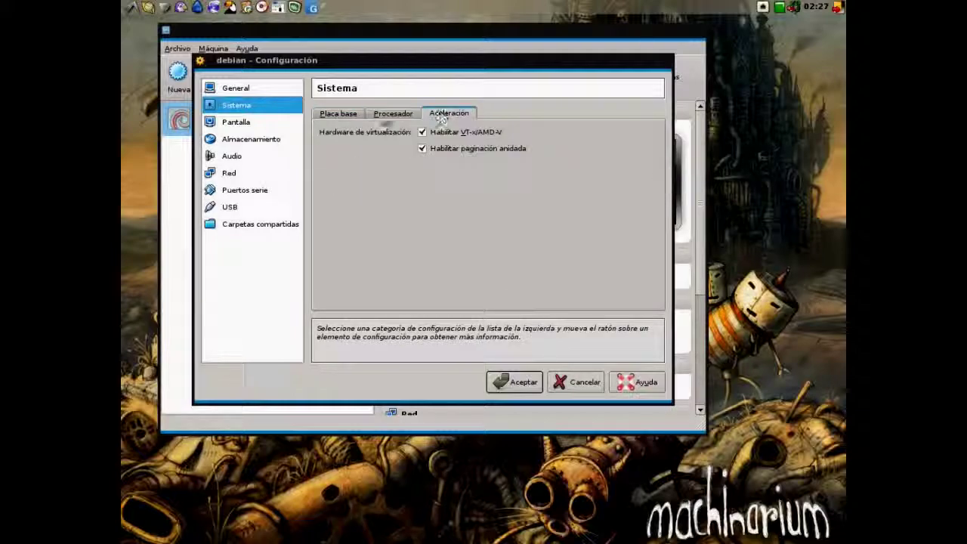
{"action": "left_click", "coordinate": [343, 113]}
- Raise the display's video memory to 32 MB
{"action": "left_click", "coordinate": [249, 122]}
{"action": "left_click_drag", "start_coordinate": [438, 134], "coordinate": [473, 137]}
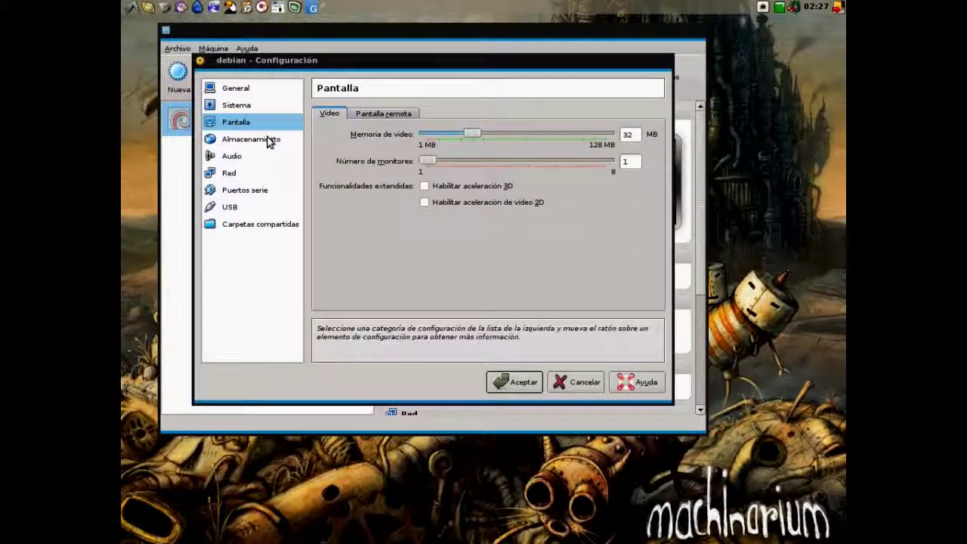
{"action": "left_click", "coordinate": [269, 139]}
- Load debian-6.0.3-i386-netinst.iso into the VM's empty CD/DVD drive
{"action": "left_click", "coordinate": [336, 147]}
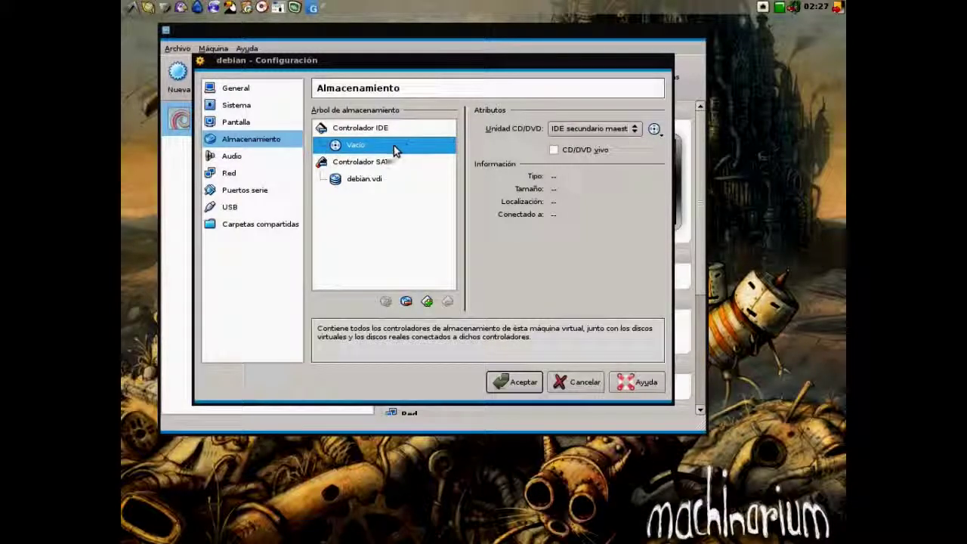
{"action": "left_click", "coordinate": [654, 129]}
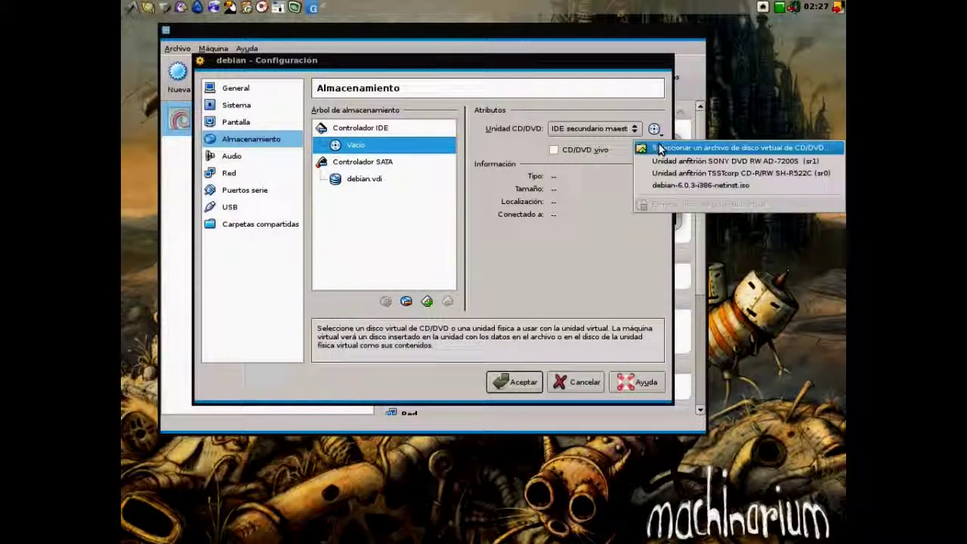
{"action": "left_click", "coordinate": [661, 149]}
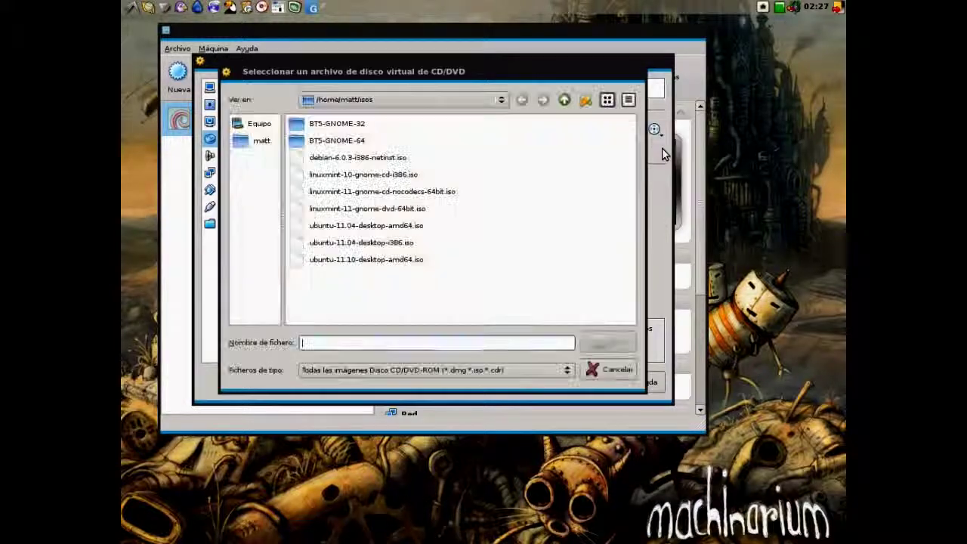
{"action": "left_click", "coordinate": [339, 157]}
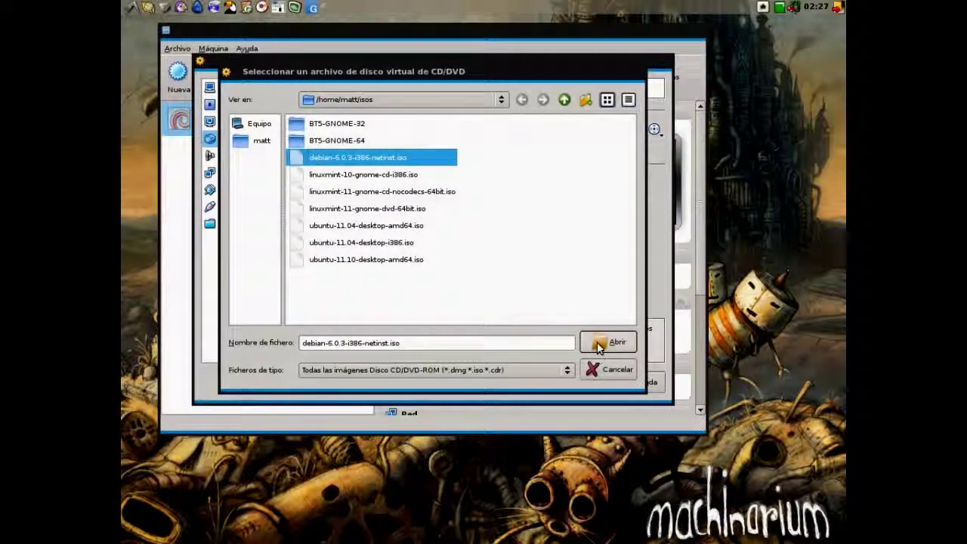
{"action": "left_click", "coordinate": [611, 342]}
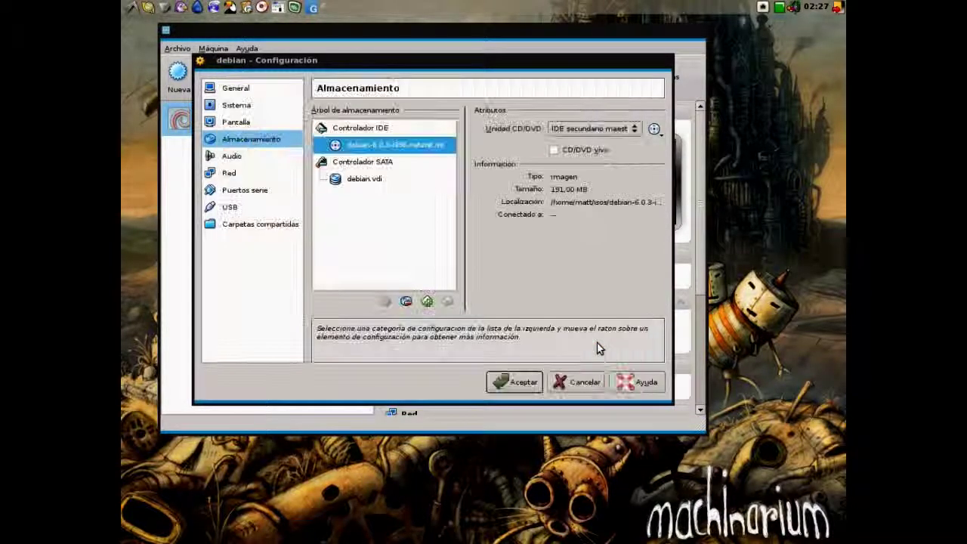
- Look over the Audio, Network, Serial Ports, USB and Shared Folders pages, then save the settings
{"action": "left_click", "coordinate": [261, 156]}
{"action": "left_click", "coordinate": [257, 179]}
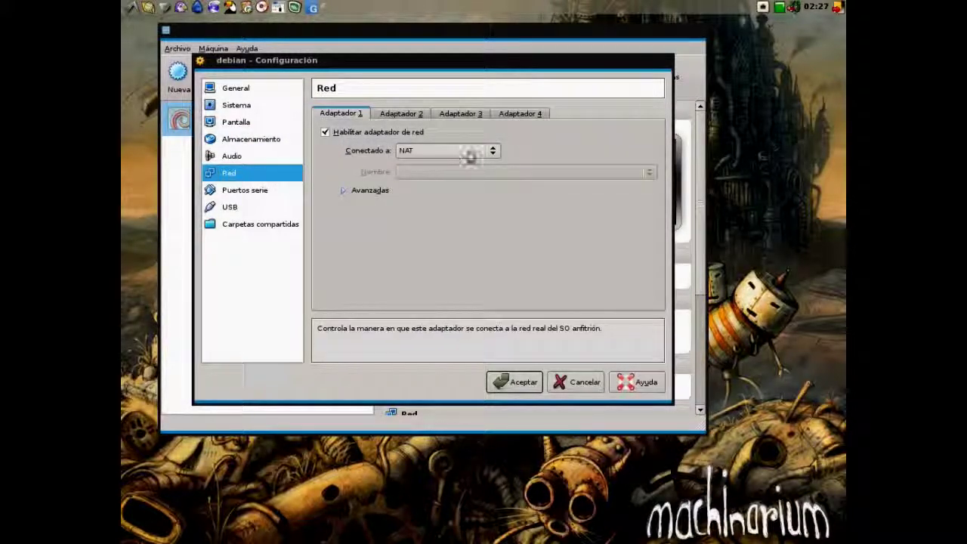
{"action": "left_click", "coordinate": [237, 193]}
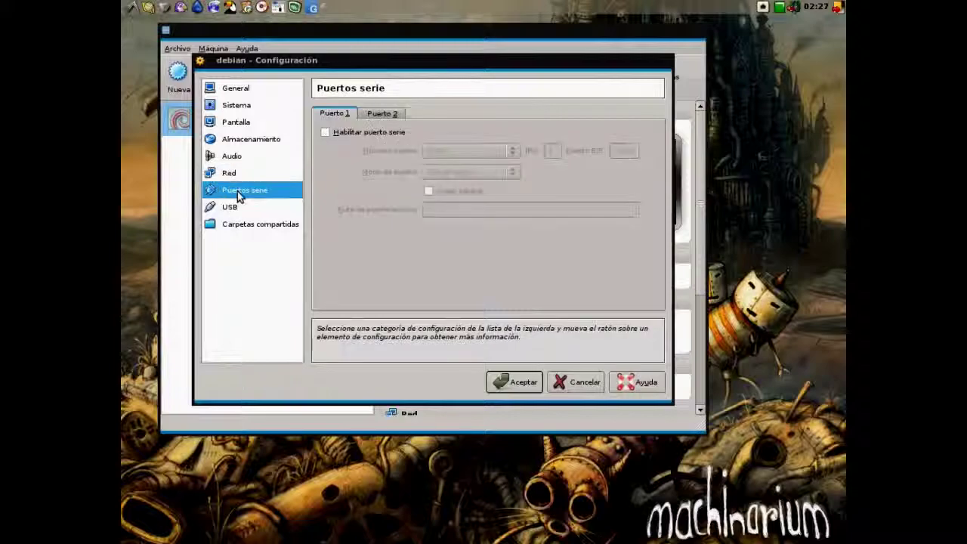
{"action": "left_click", "coordinate": [237, 207]}
{"action": "left_click", "coordinate": [241, 221]}
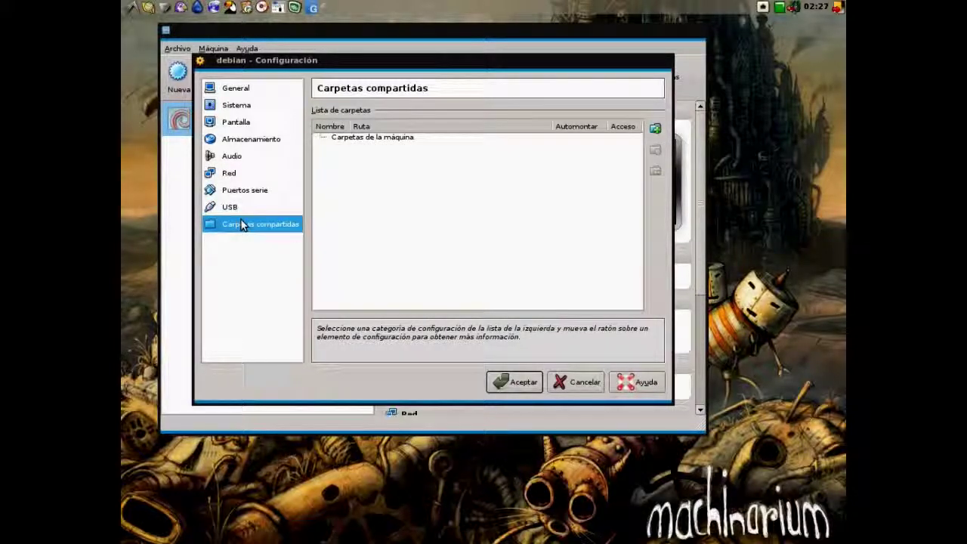
{"action": "left_click", "coordinate": [242, 89]}
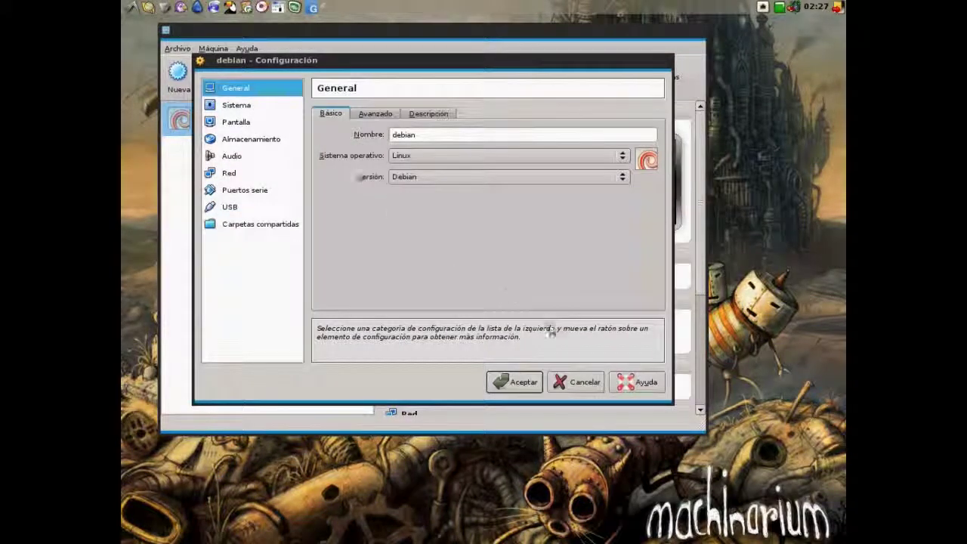
{"action": "left_click", "coordinate": [516, 383]}
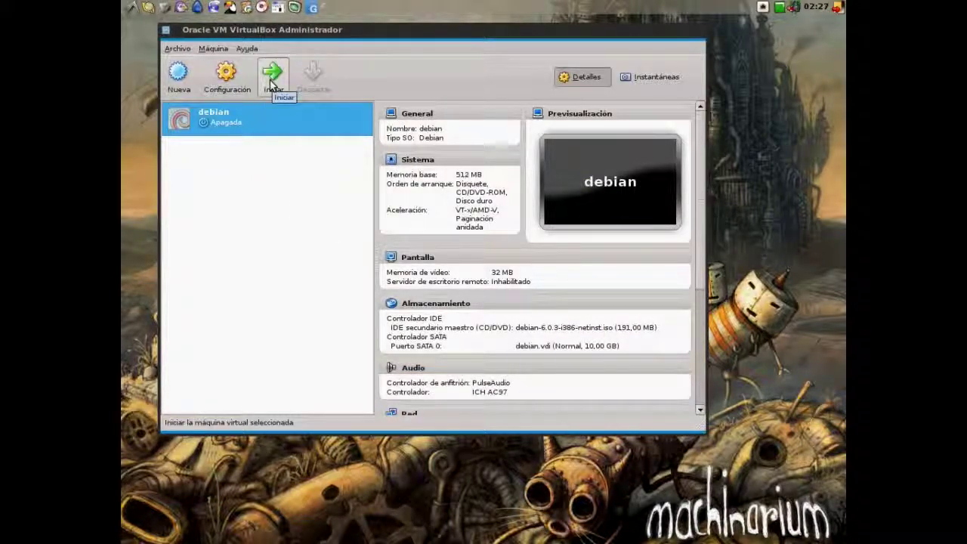
- Start the debian VM, boot it from the installer CD and choose Graphical install
{"action": "left_click", "coordinate": [270, 85]}
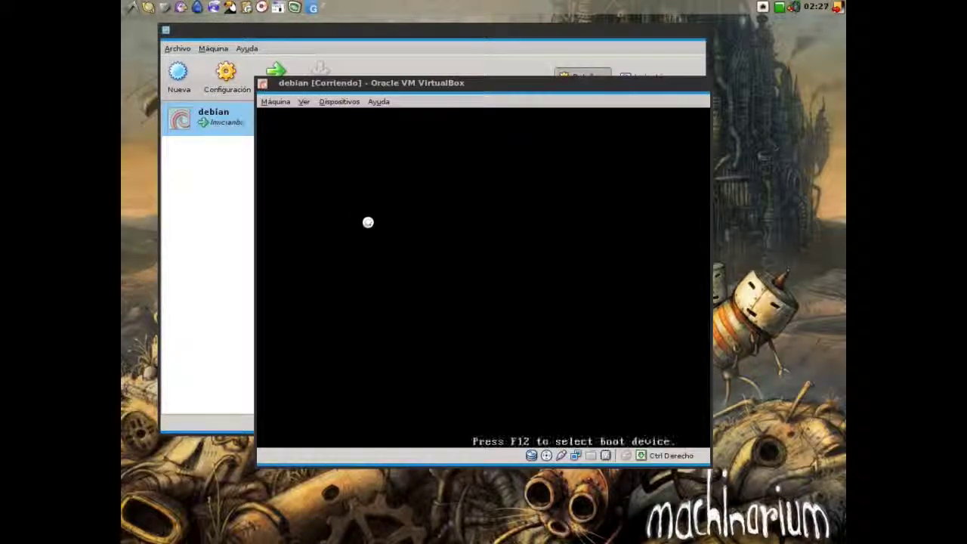
{"action": "key", "text": "c"}
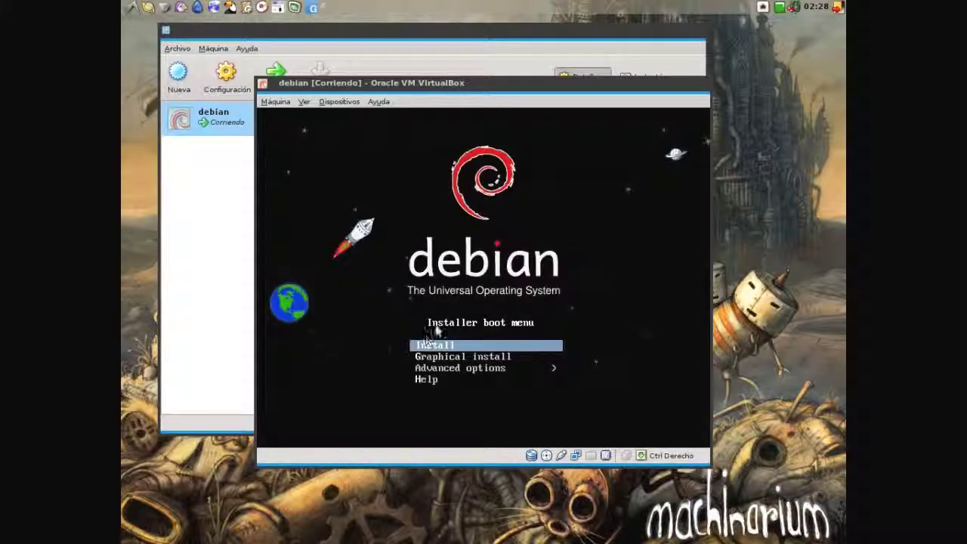
{"action": "key", "text": "Down"}
{"action": "key", "text": "Return"}
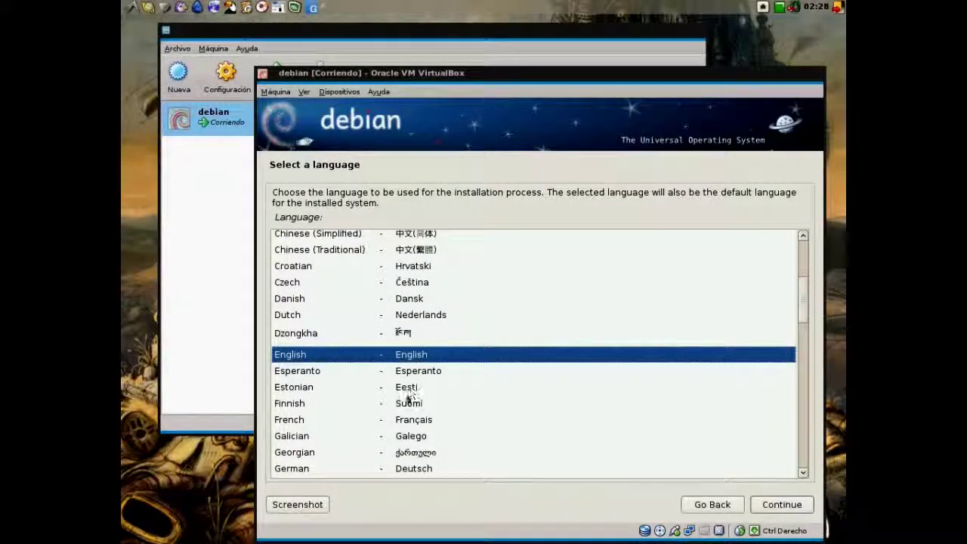
- Choose Spanish as the installer language and select the country for the location
{"action": "type", "text": "spa"}
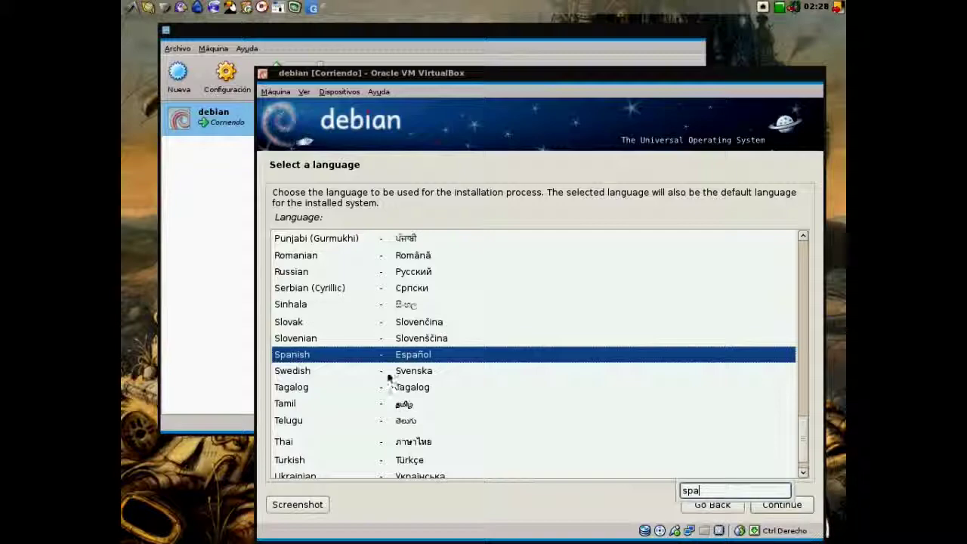
{"action": "left_click", "coordinate": [348, 357]}
{"action": "left_click", "coordinate": [764, 506]}
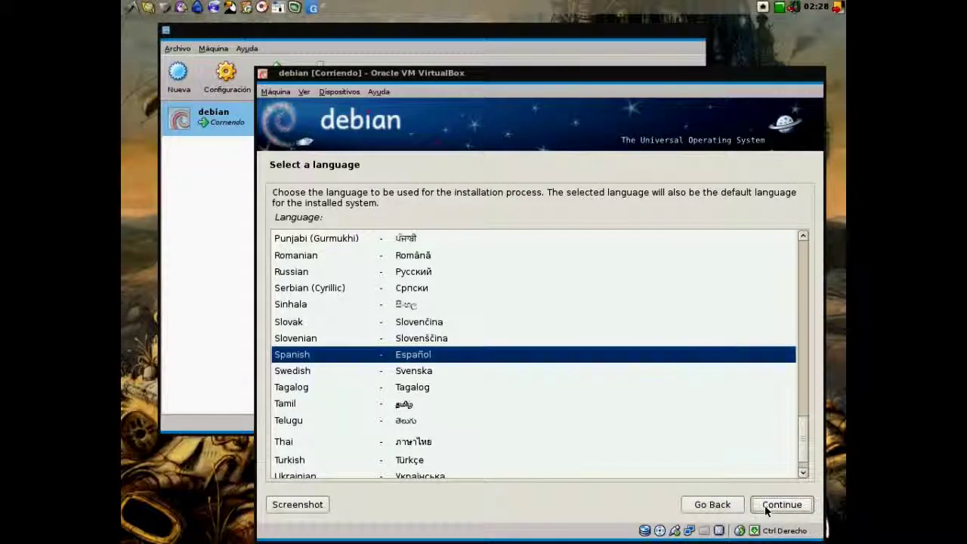
{"action": "left_click", "coordinate": [357, 287]}
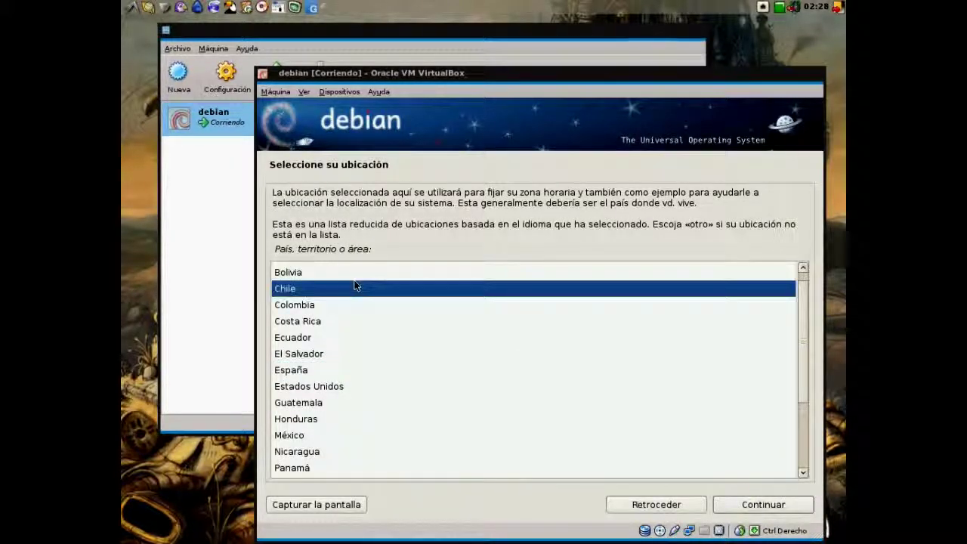
{"action": "type", "text": "a"}
{"action": "left_click", "coordinate": [732, 500]}
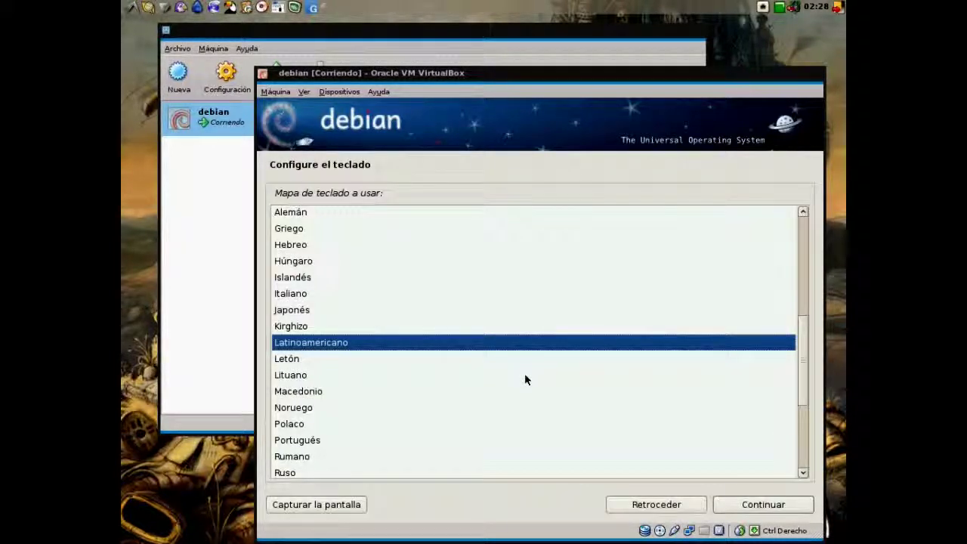
- Select the Español keyboard layout
{"action": "type", "text": "sp"}
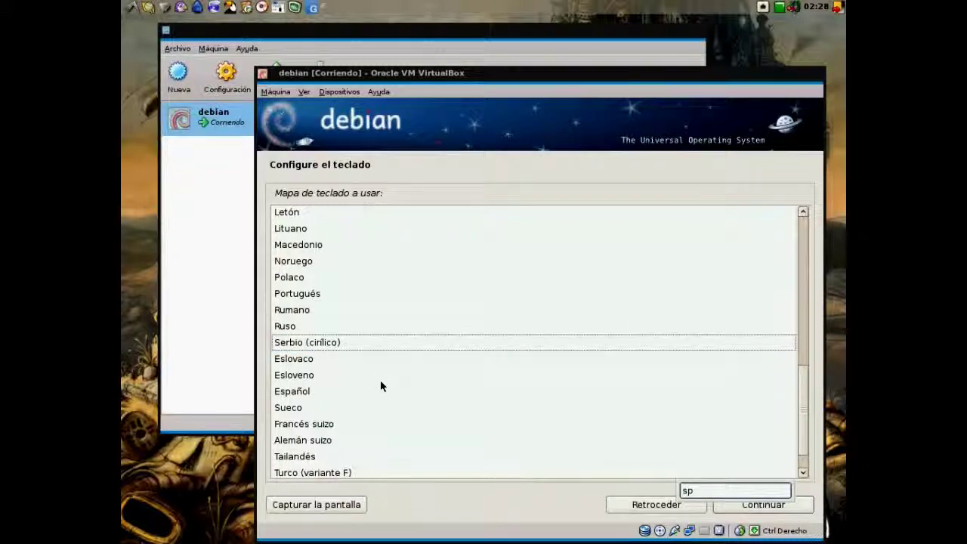
{"action": "left_click", "coordinate": [317, 391]}
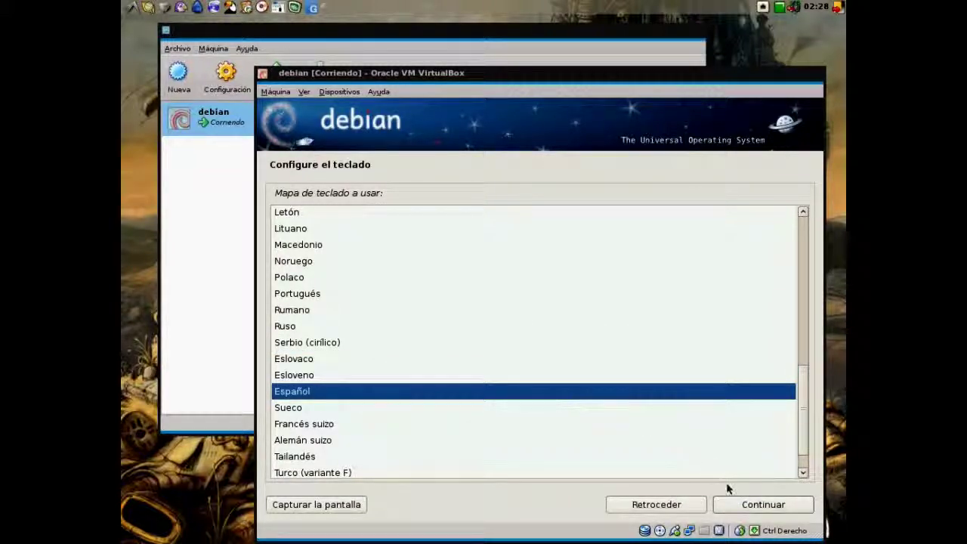
{"action": "left_click", "coordinate": [737, 505]}
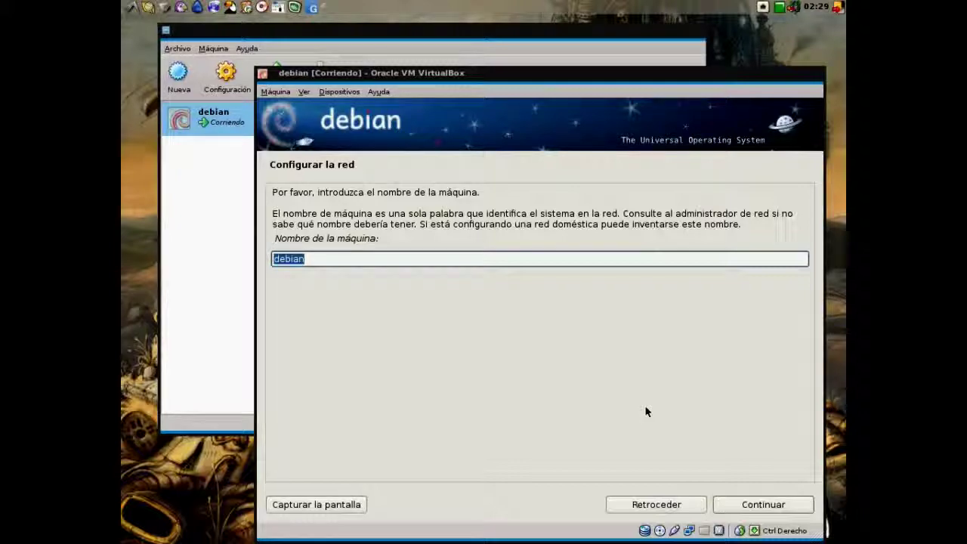
- Set the hostname to debian-virtualbox and leave the domain name empty
{"action": "key", "text": "End"}
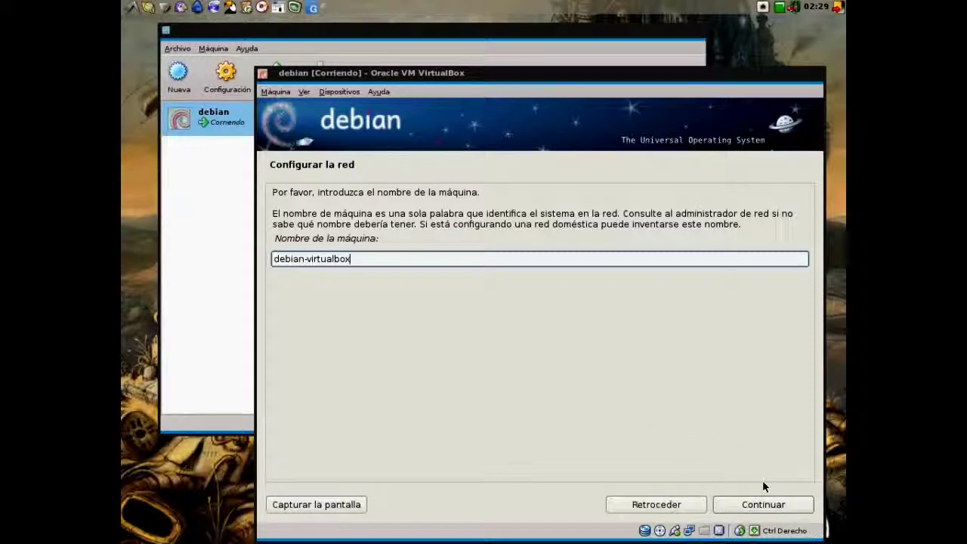
{"action": "left_click", "coordinate": [763, 504]}
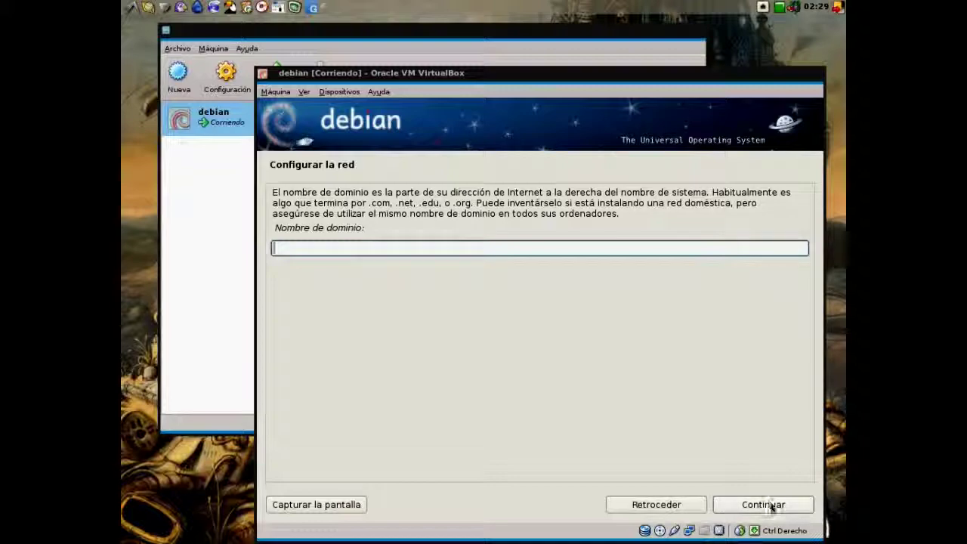
{"action": "left_click", "coordinate": [771, 505]}
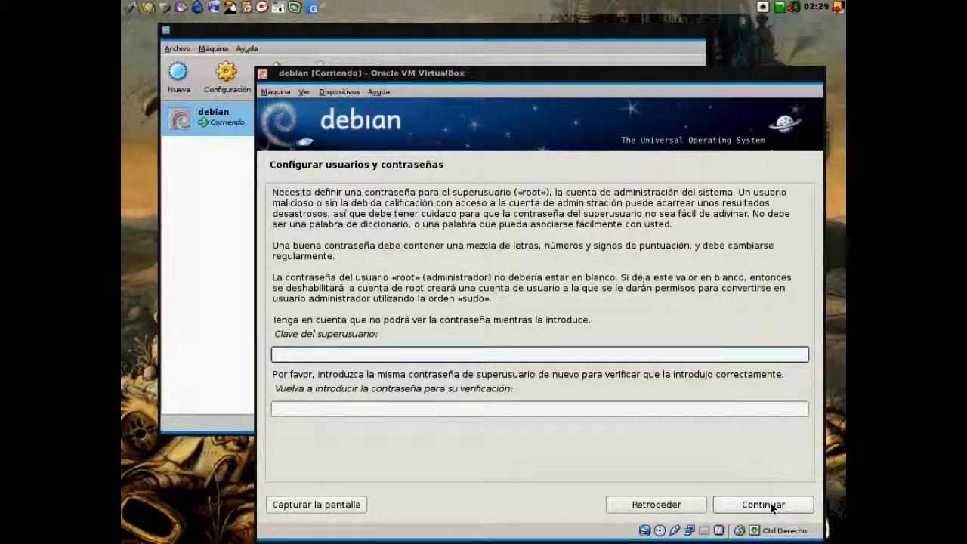
- Enter and verify the root password
{"action": "type", "text": "123"}
{"action": "key", "text": "Tab"}
{"action": "type", "text": "123"}
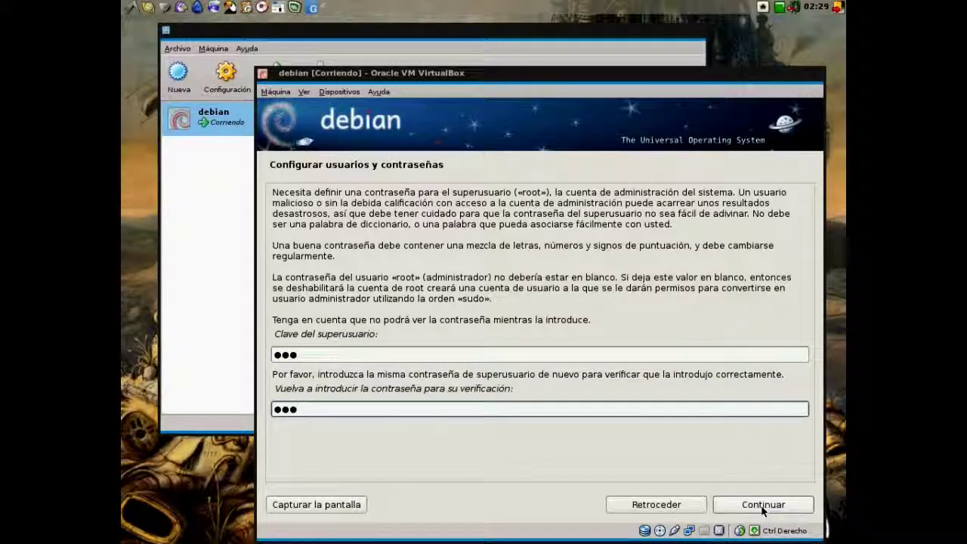
{"action": "left_click", "coordinate": [764, 511]}
- Enter the new user's full name, keep the suggested username, and set and verify the user password
{"action": "type", "text": "matiat"}
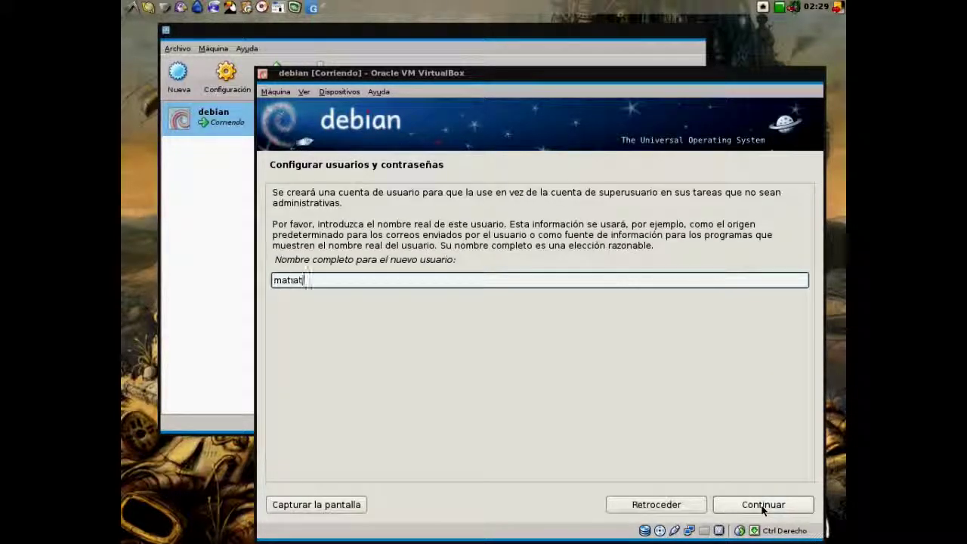
{"action": "type", "text": " novoa"}
{"action": "left_click", "coordinate": [762, 511]}
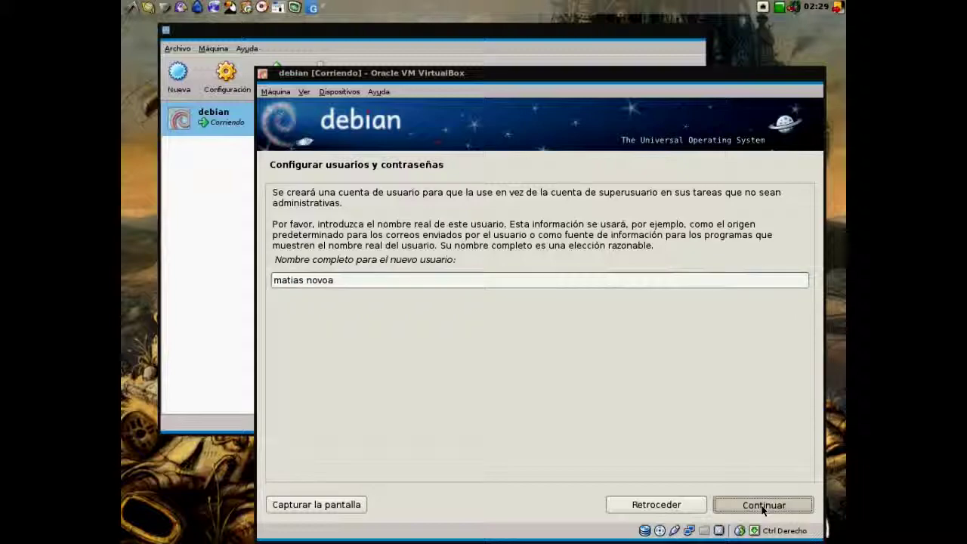
{"action": "left_click", "coordinate": [763, 505]}
{"action": "type", "text": "123"}
{"action": "key", "text": "Tab"}
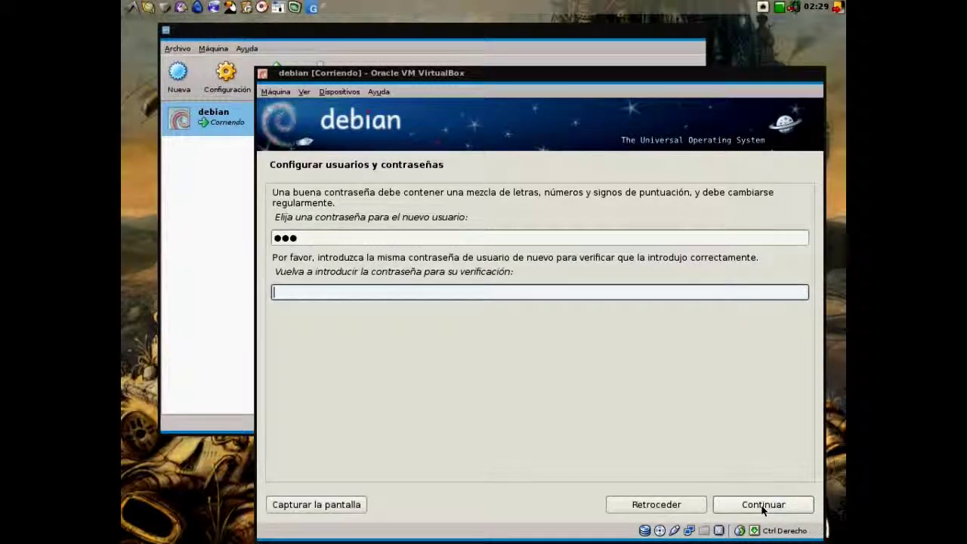
{"action": "type", "text": "123"}
{"action": "left_click", "coordinate": [763, 505]}
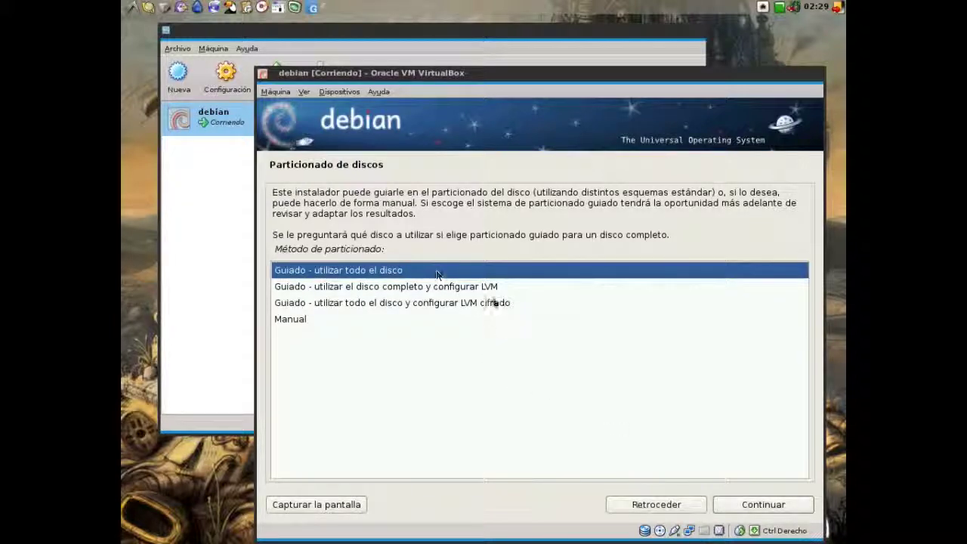
- Guided-partition the entire 10.7 GB VBOX disk with a separate /home partition and write the changes
{"action": "left_click", "coordinate": [747, 511]}
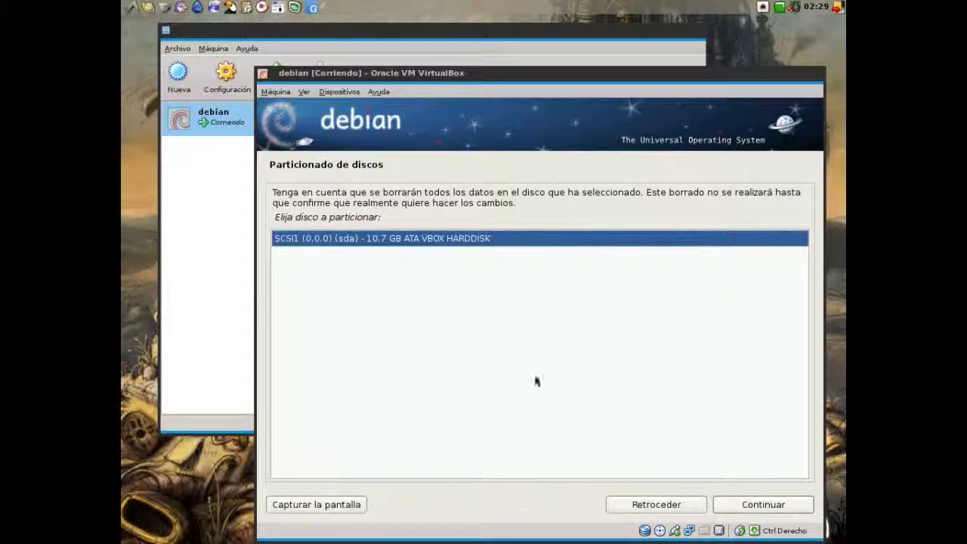
{"action": "left_click", "coordinate": [759, 506]}
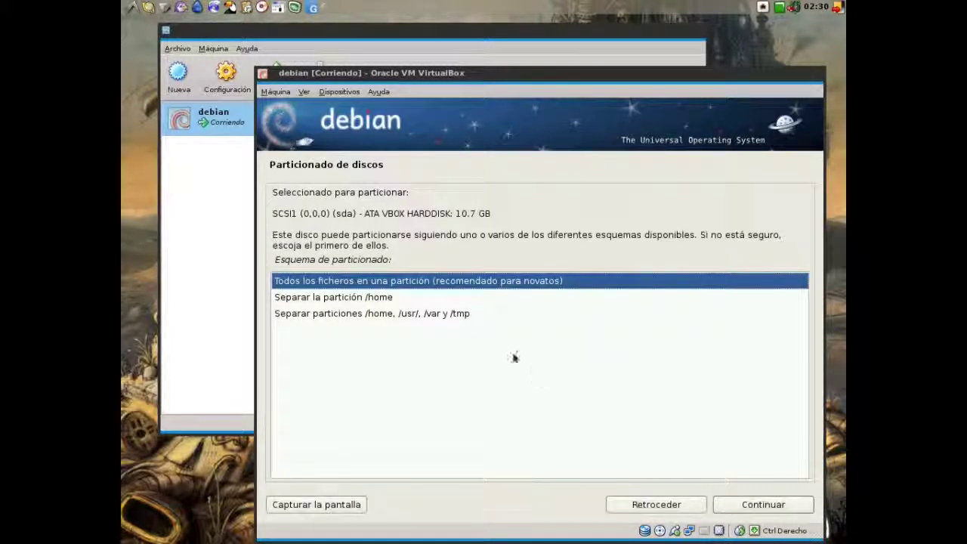
{"action": "left_click", "coordinate": [406, 299]}
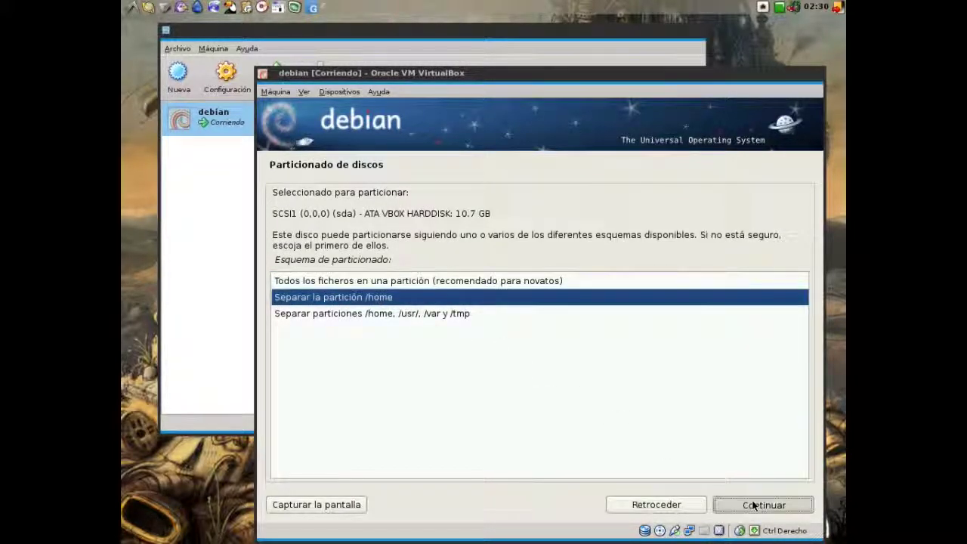
{"action": "left_click", "coordinate": [752, 503]}
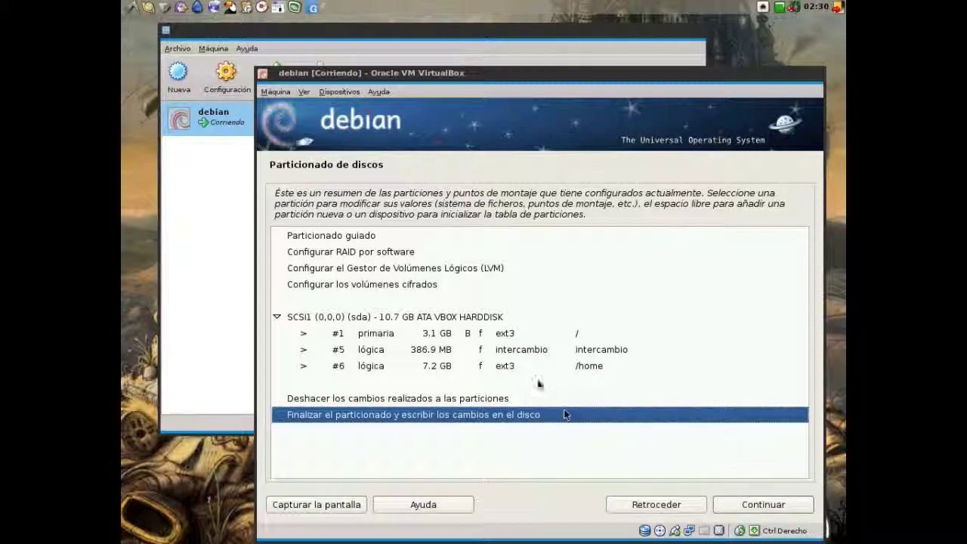
{"action": "left_click", "coordinate": [763, 510]}
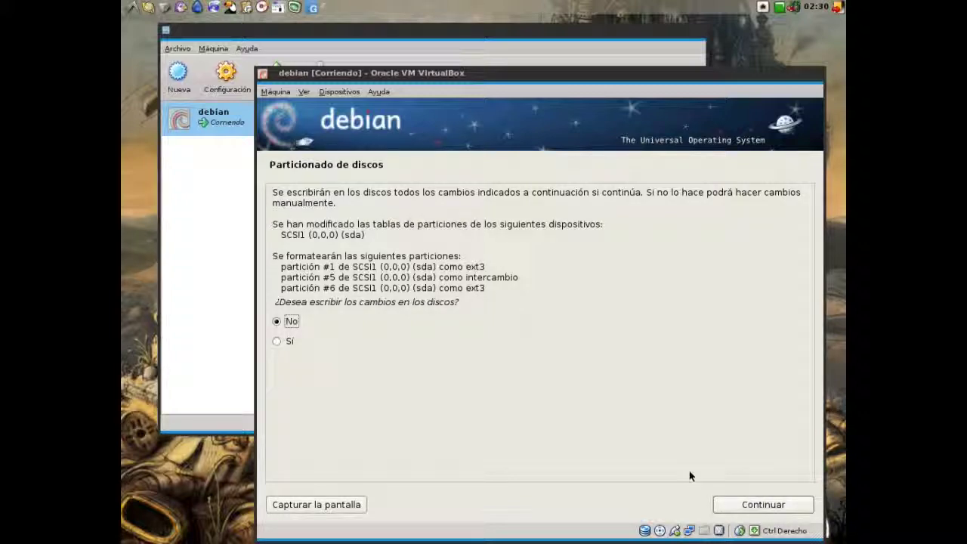
{"action": "left_click", "coordinate": [281, 341]}
{"action": "left_click", "coordinate": [737, 504]}
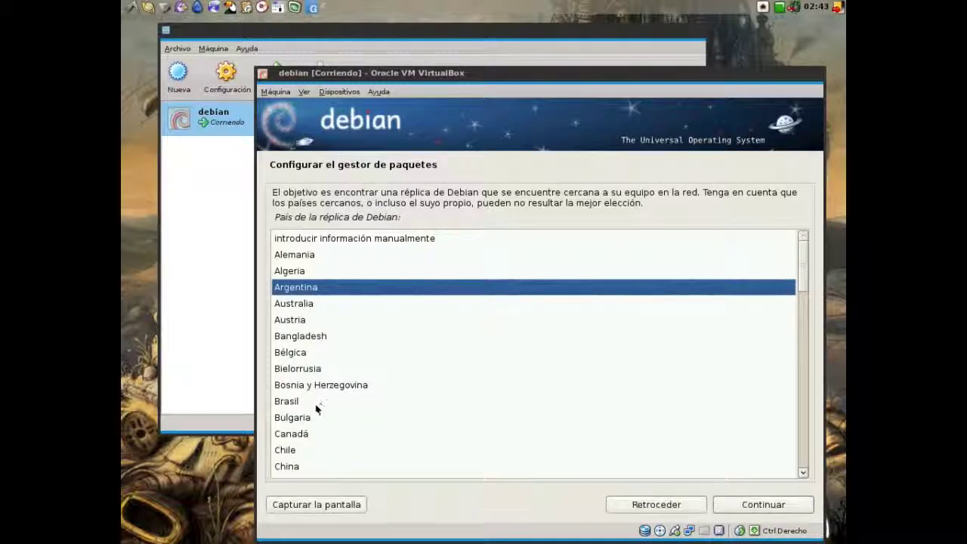
- Pick the Brasil mirror ftp.br.debian.org and continue past the HTTP proxy setting
{"action": "double_click", "coordinate": [307, 401]}
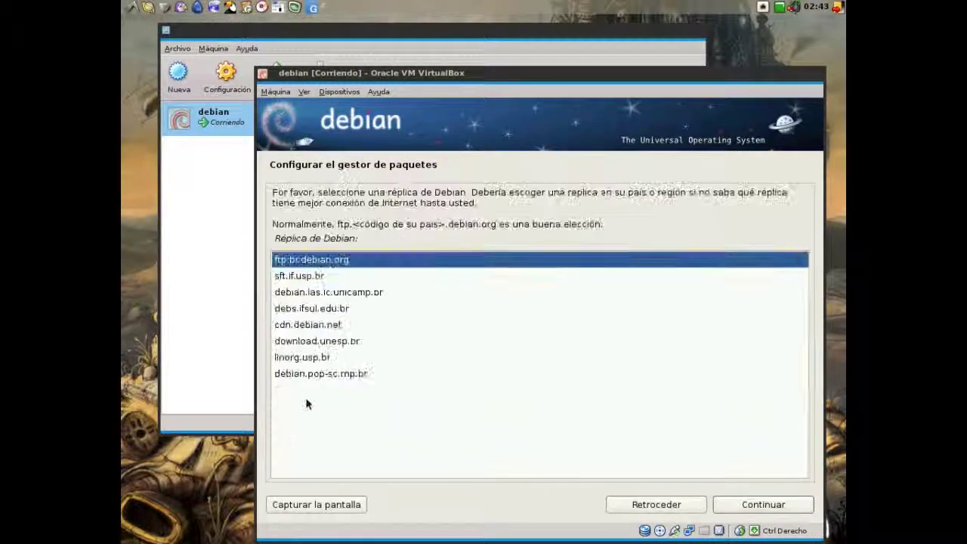
{"action": "double_click", "coordinate": [325, 256]}
{"action": "left_click", "coordinate": [755, 505]}
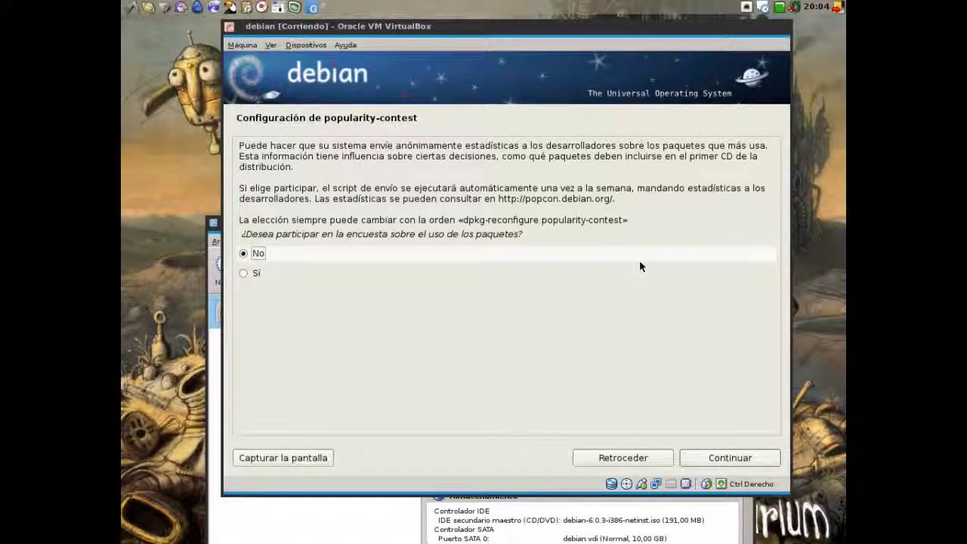
- Join the package popularity survey, then select Servidor SSH alongside Utilidades estándar del sistema
{"action": "left_click", "coordinate": [255, 275]}
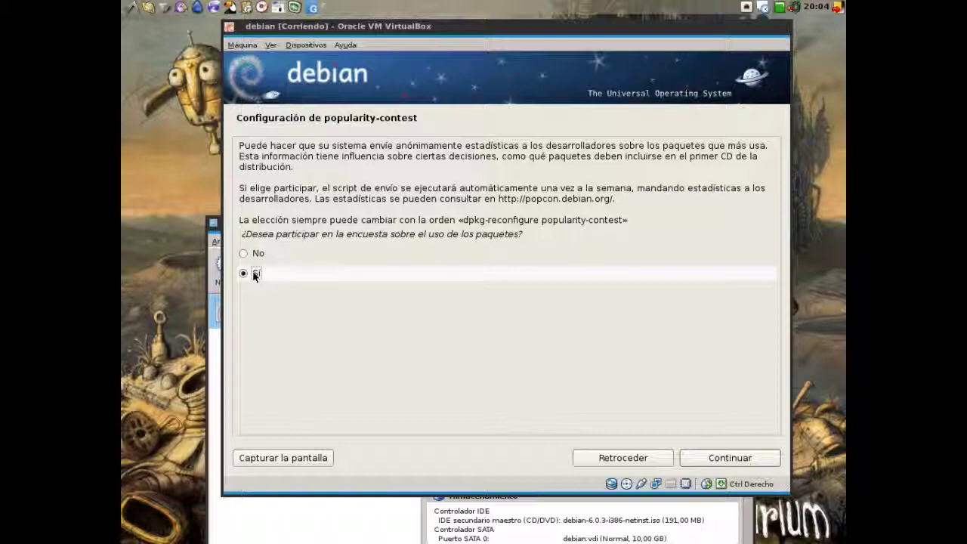
{"action": "left_click", "coordinate": [705, 458]}
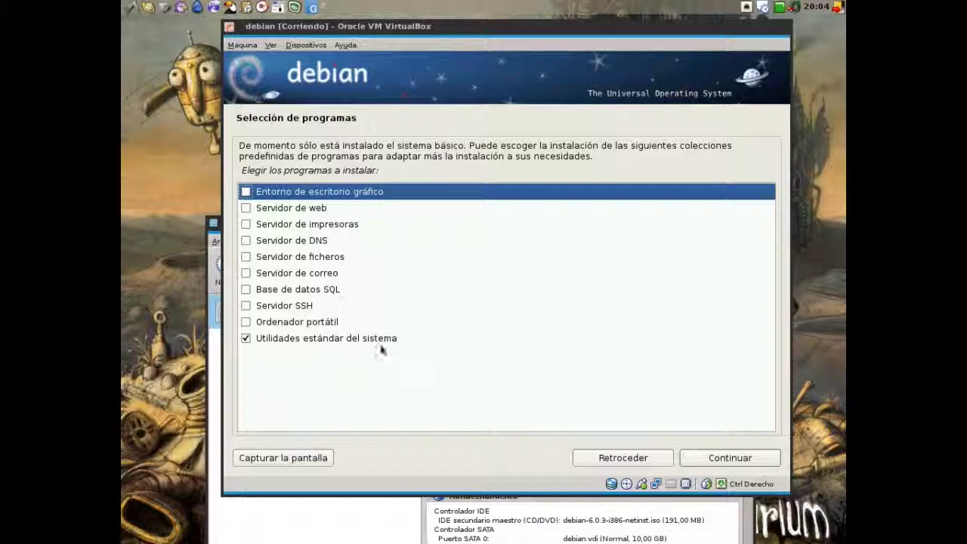
{"action": "left_click", "coordinate": [245, 305]}
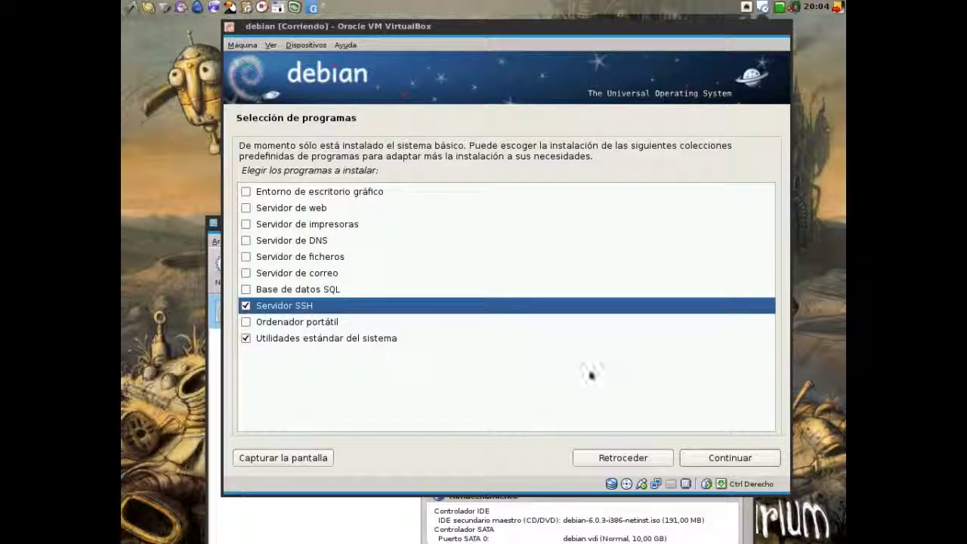
{"action": "left_click", "coordinate": [697, 457]}
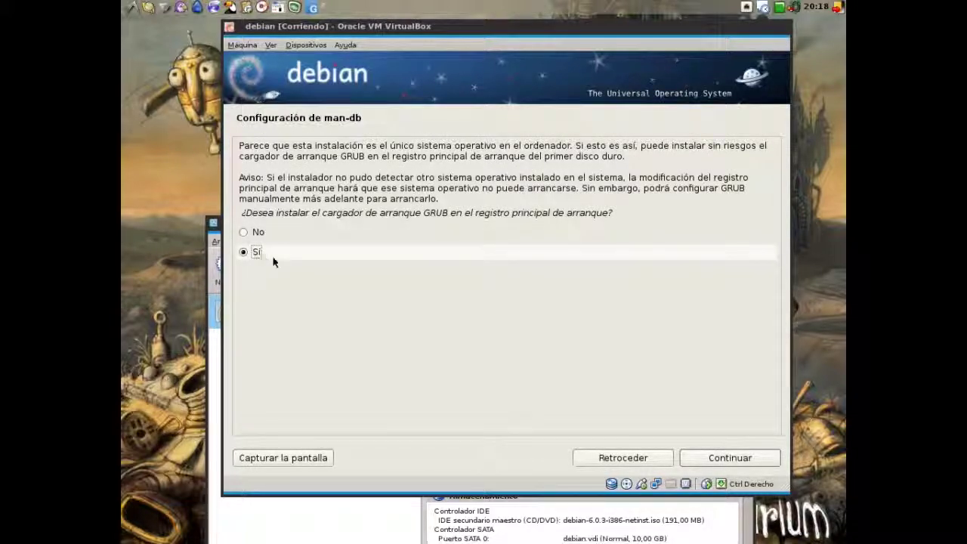
- Confirm Sí to install the GRUB boot loader to the master boot record
{"action": "left_click", "coordinate": [689, 458]}
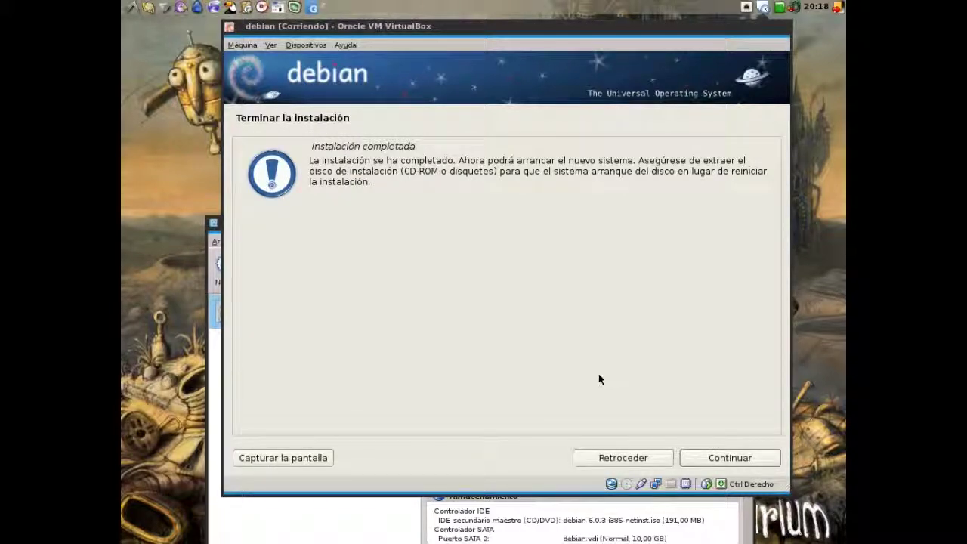
- Accept the Instalación completada notice so the VM reboots into the new Debian system
{"action": "left_click", "coordinate": [707, 457]}
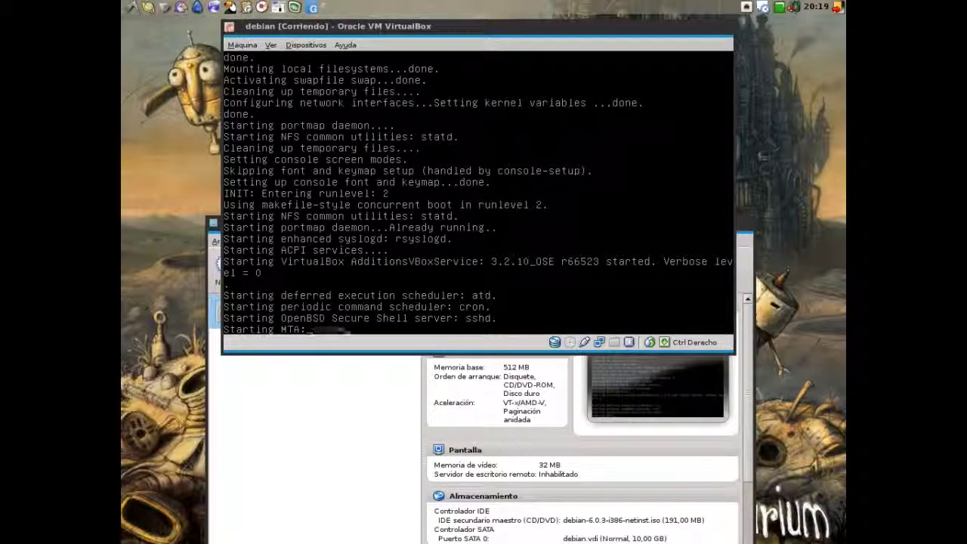
- Log in at the Debian console with the user's username and password
{"action": "type", "text": "matias"}
{"action": "key", "text": "Return"}
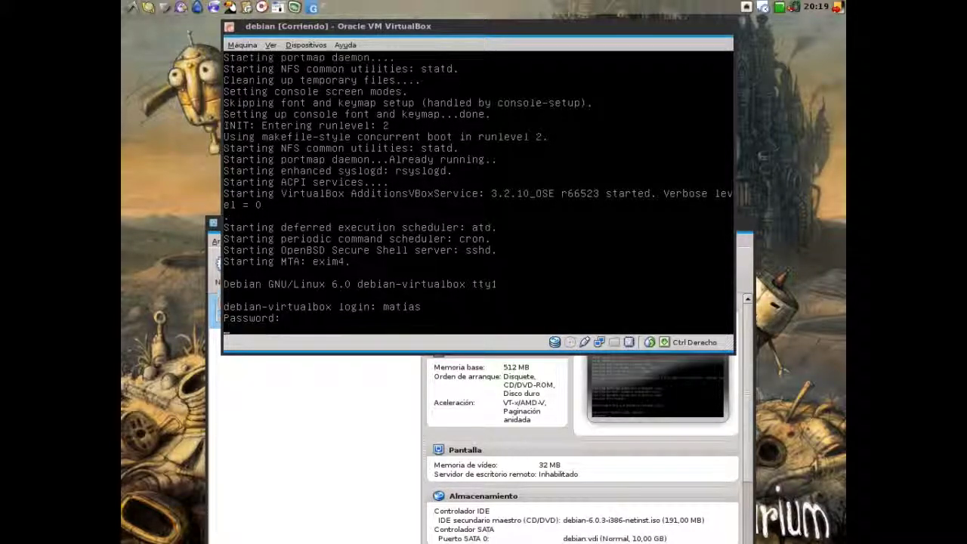
{"action": "key", "text": "Return"}
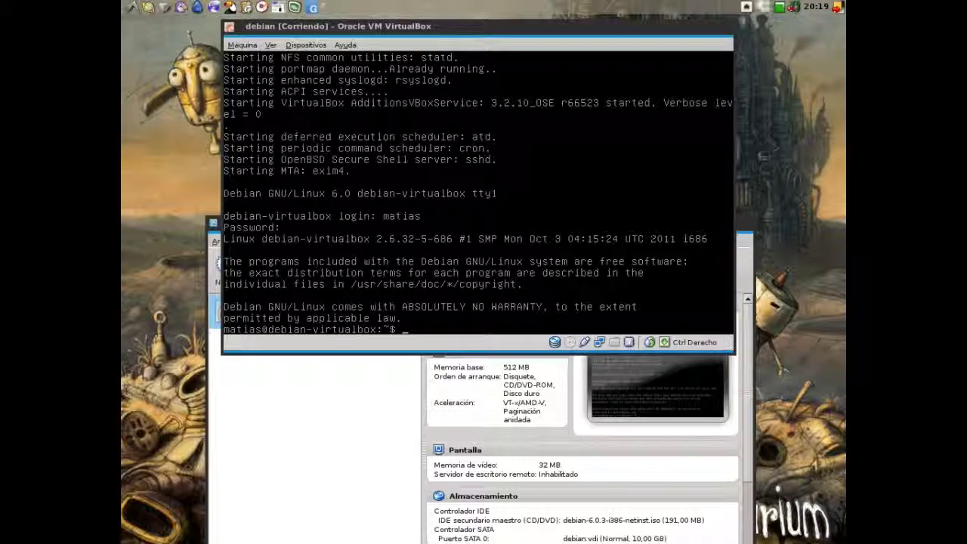
- Write 'Listo, ya lo tenemos instalado. Saludos' at the shell prompt without running it
{"action": "type", "text": "Listo, ya"}
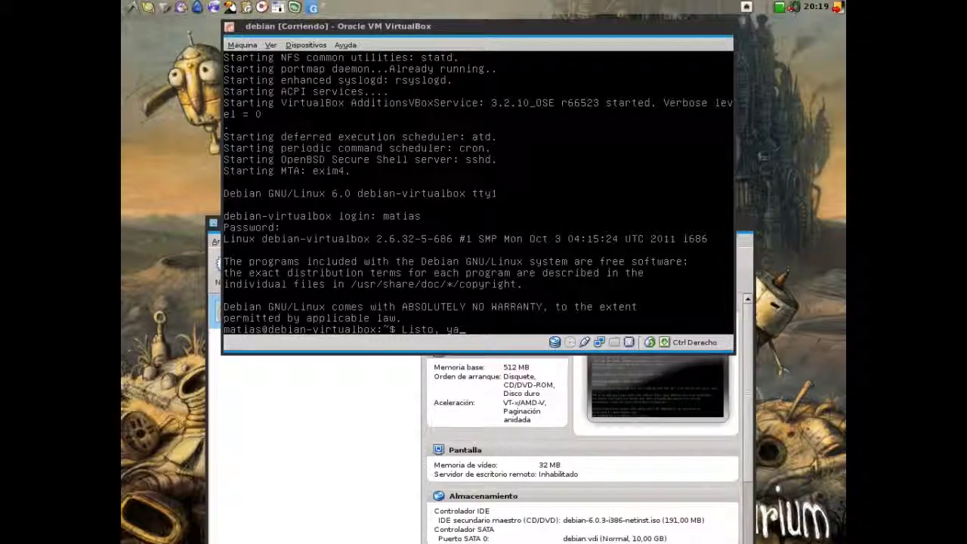
{"action": "type", "text": " lo tenemos in"}
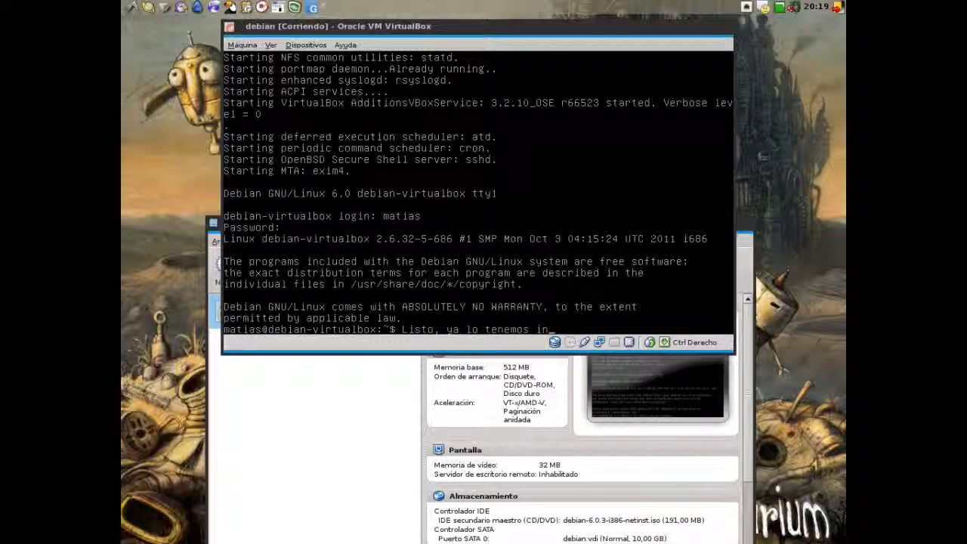
{"action": "type", "text": "stalado. Saludo"}
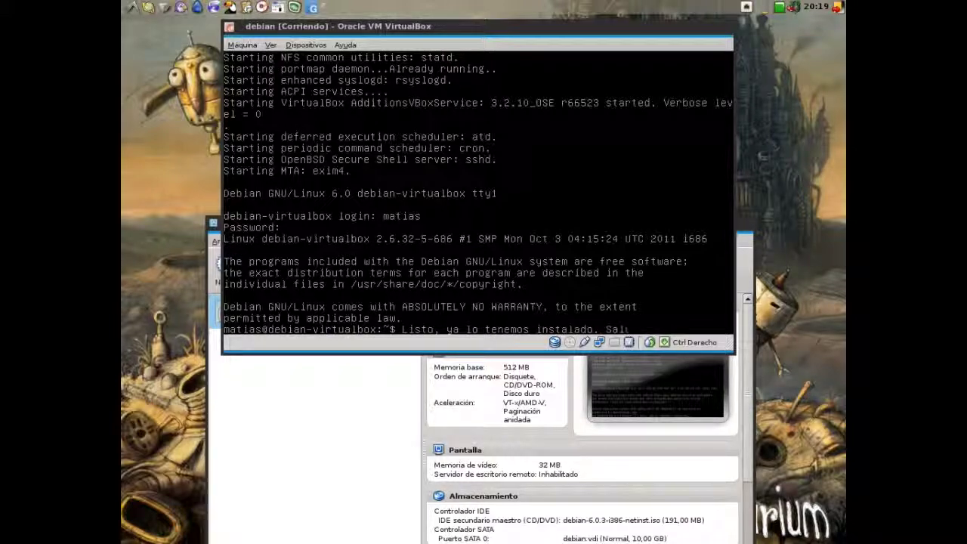
{"action": "type", "text": "s"}
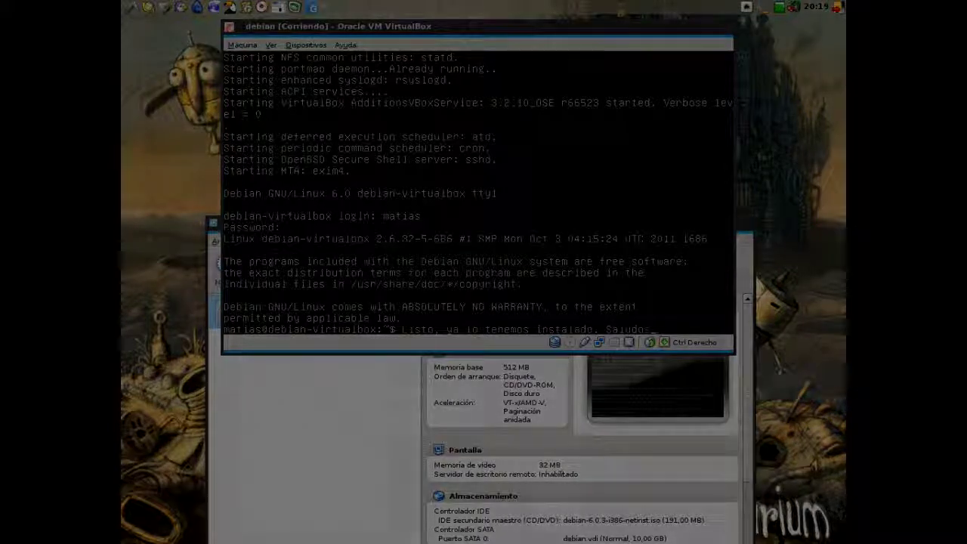